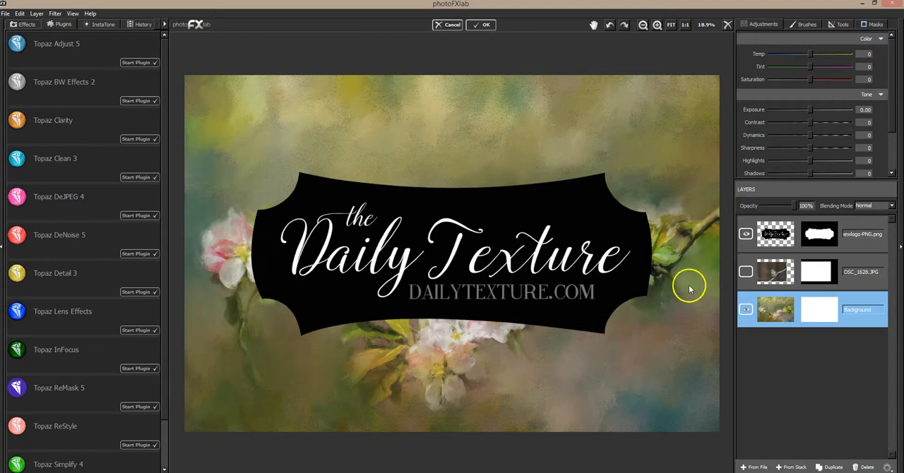
# Hide the logo layer and move it to the bottom of the layer stack, beneath the Background layer.
pyautogui.click(745, 234)
pyautogui.moveTo(821, 234); pyautogui.dragTo(847, 316)
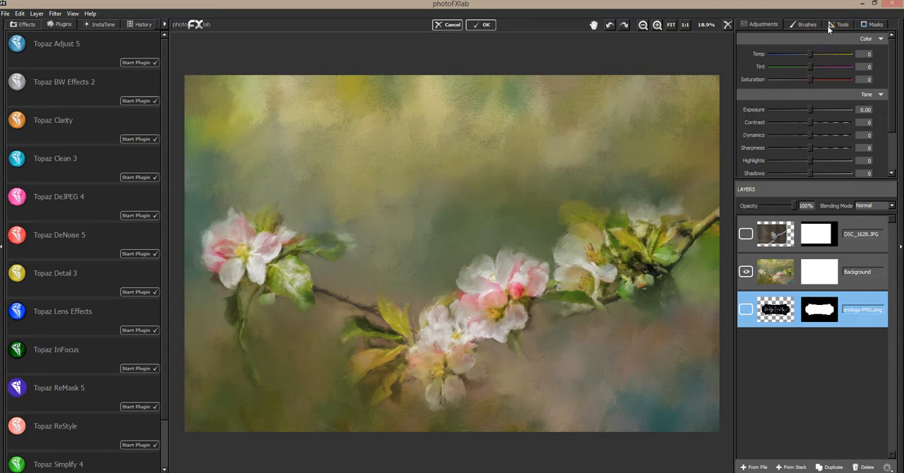
pyautogui.click(839, 27)
pyautogui.click(790, 41)
pyautogui.click(798, 60)
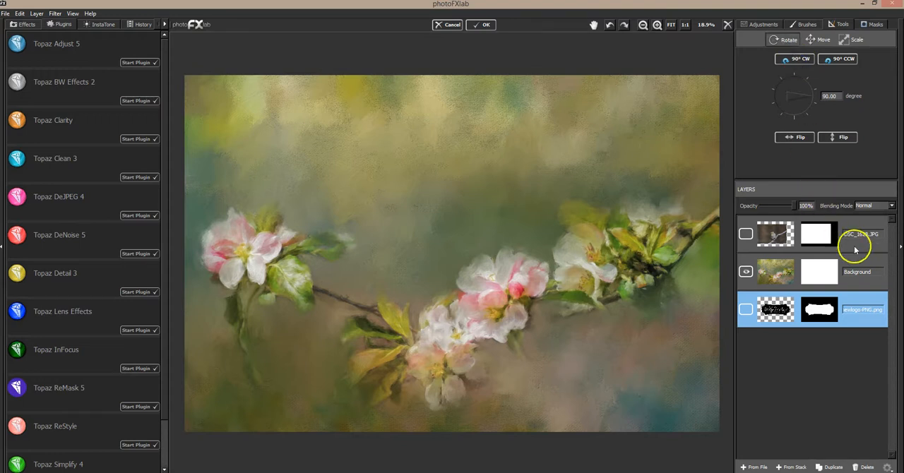
pyautogui.click(829, 61)
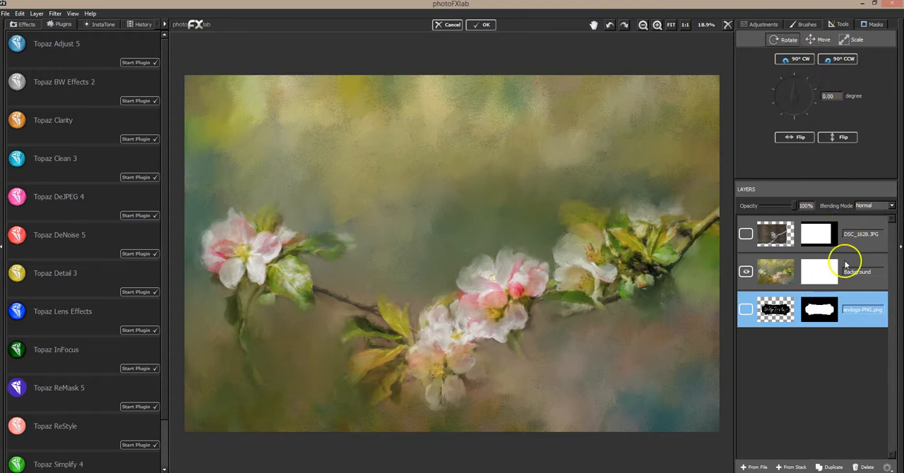
# Try rotating the Background layer 90° clockwise and scaling it down to 68%.
pyautogui.click(845, 271)
pyautogui.click(831, 25)
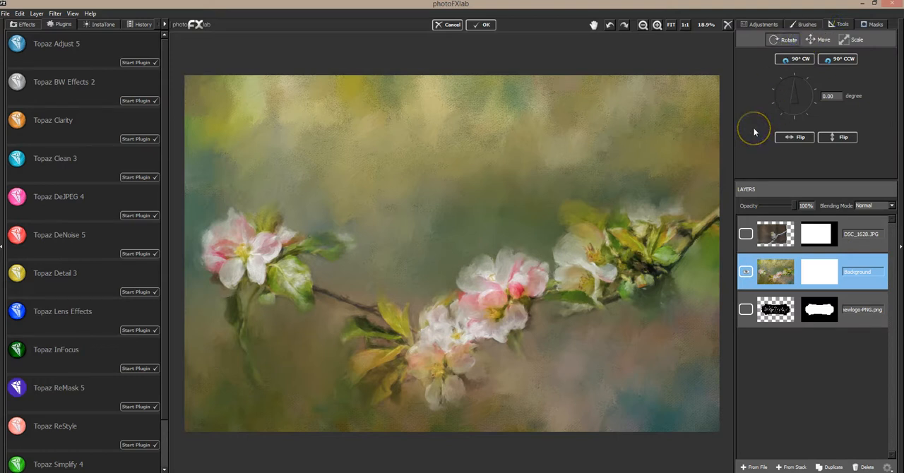
pyautogui.click(787, 42)
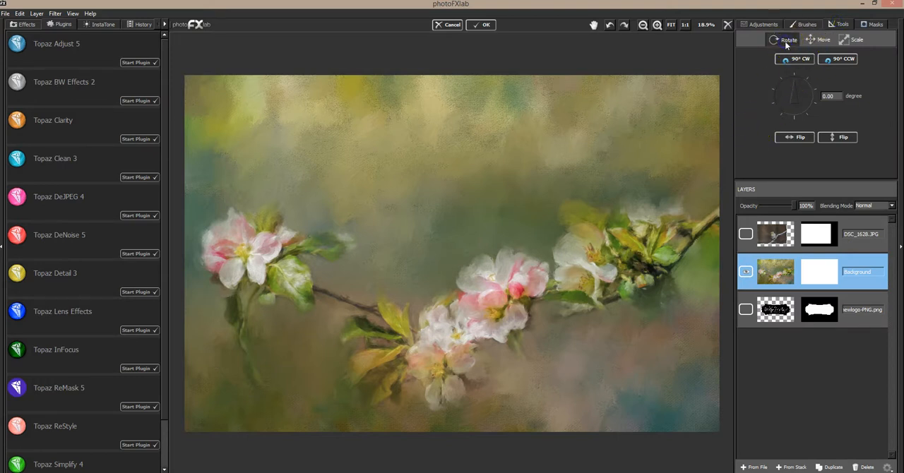
pyautogui.click(794, 60)
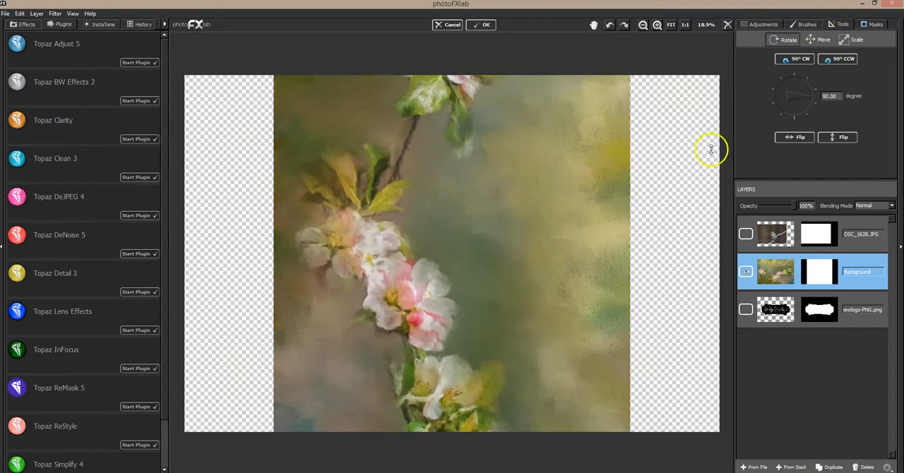
pyautogui.click(854, 39)
pyautogui.moveTo(530, 200); pyautogui.dragTo(463, 262)
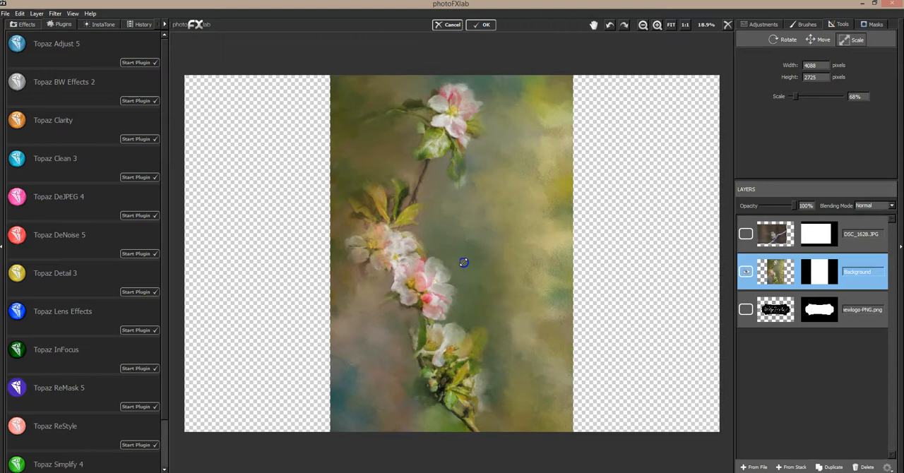
# Undo the scaling and the rotation of the Background layer.
pyautogui.hotkey('ctrl', 'z')
pyautogui.hotkey('ctrl', 'z')
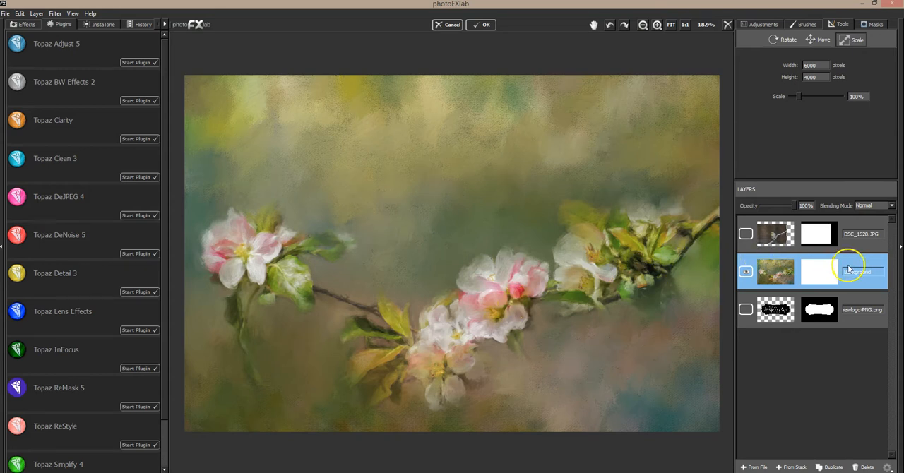
pyautogui.click(790, 40)
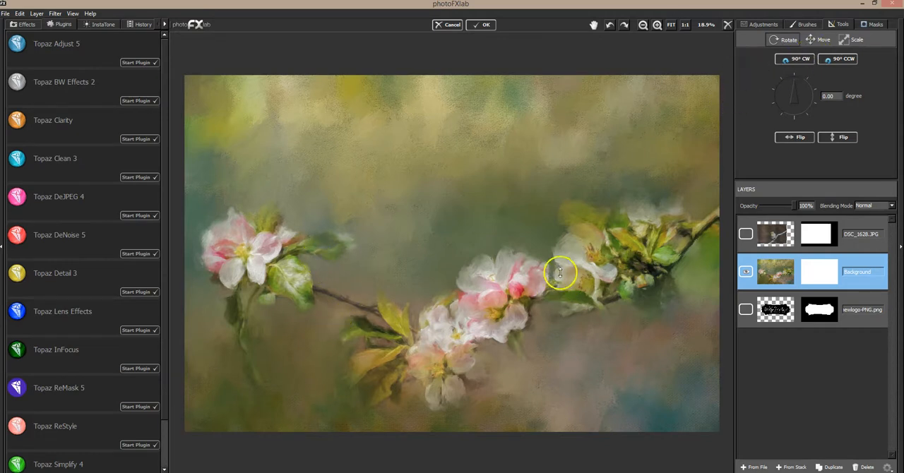
# Make the DSC_1628.JPG bird layer visible above the Background layer.
pyautogui.click(746, 235)
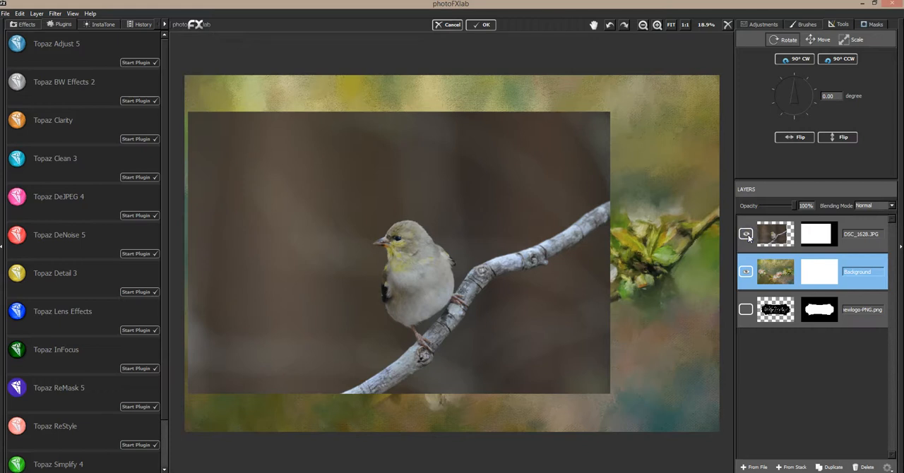
pyautogui.click(746, 235)
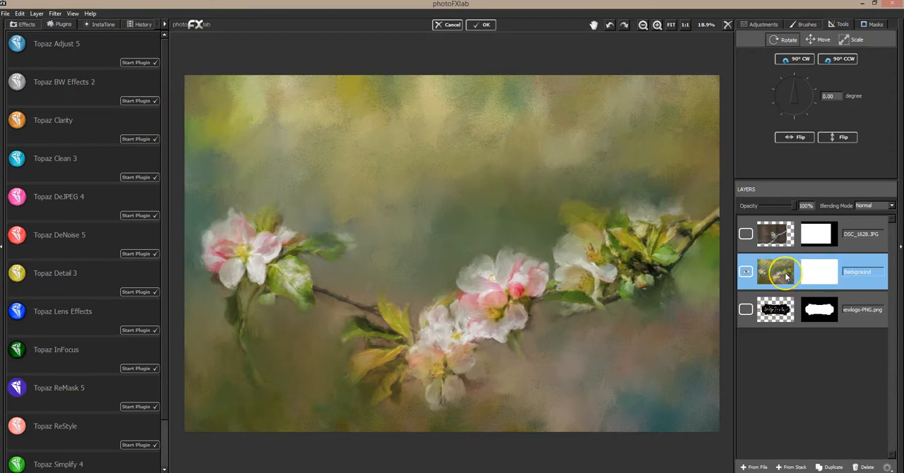
pyautogui.click(745, 235)
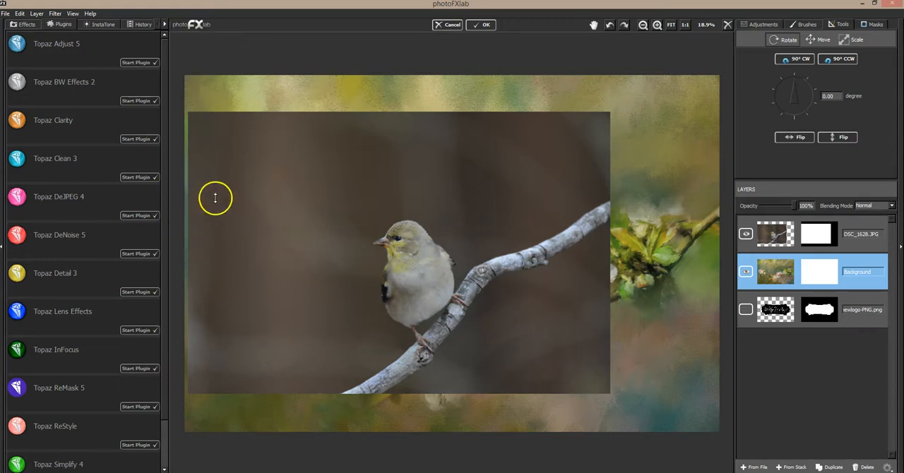
pyautogui.click(133, 254)
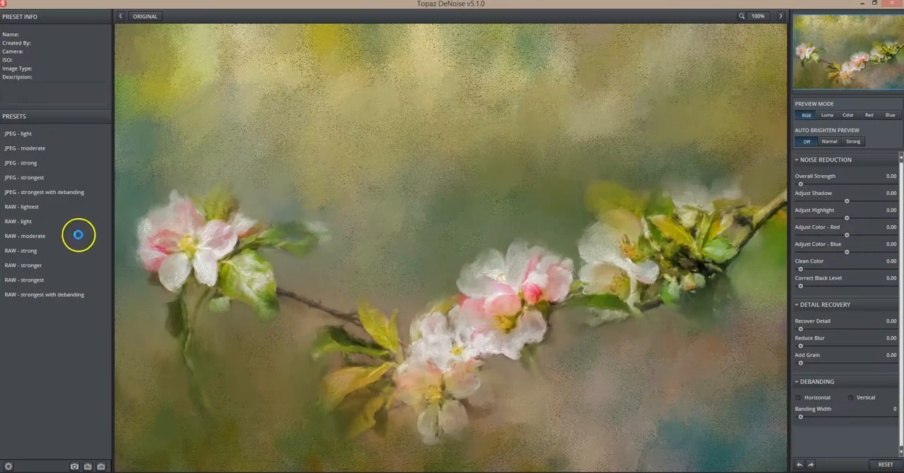
pyautogui.click(43, 165)
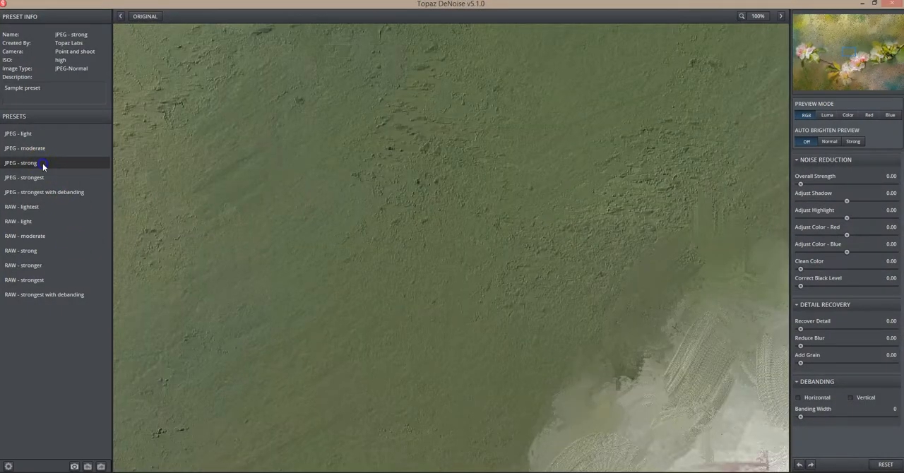
pyautogui.click(44, 148)
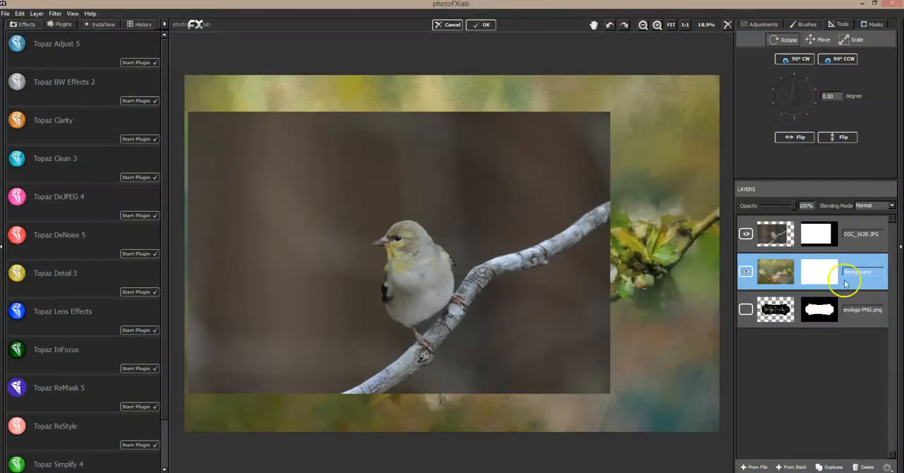
# Run Topaz DeNoise on the DSC_1628.JPG layer, comparing the JPEG - strong preset and settling on JPEG - moderate.
pyautogui.click(856, 236)
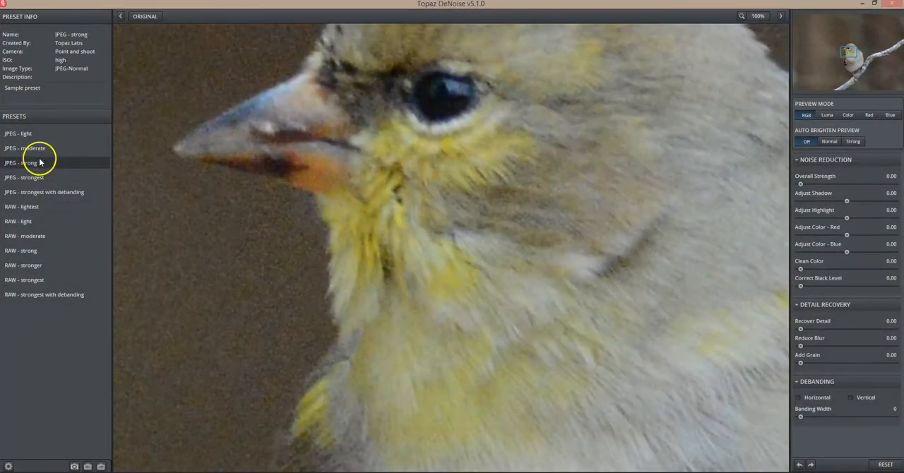
pyautogui.click(47, 147)
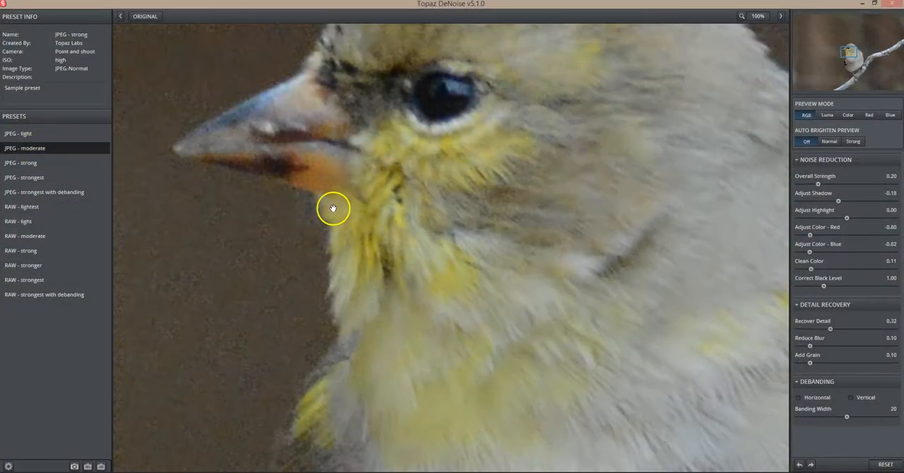
pyautogui.click(56, 165)
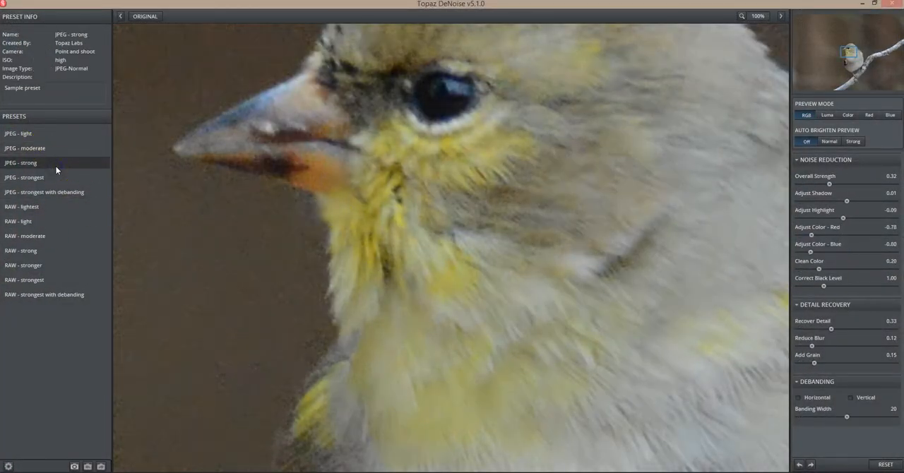
pyautogui.click(22, 147)
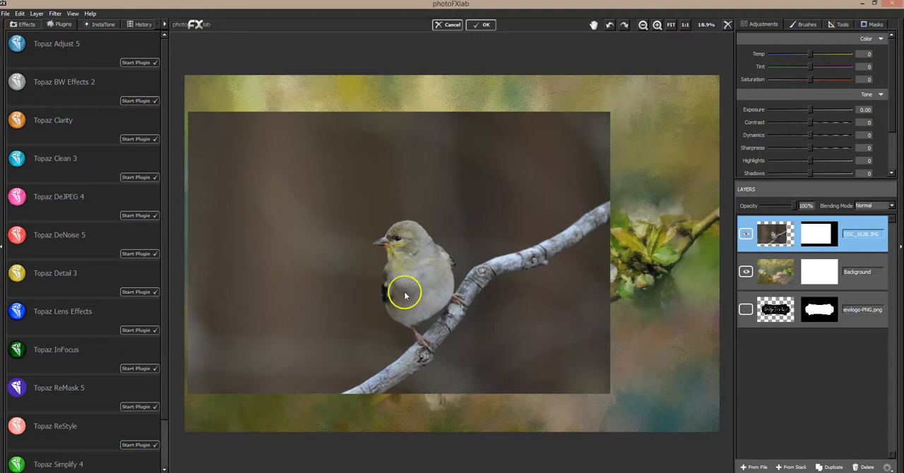
# Set the mask brush Flow to 1.00 and mask out the bird photo's upper-right corner and top edge.
pyautogui.click(874, 25)
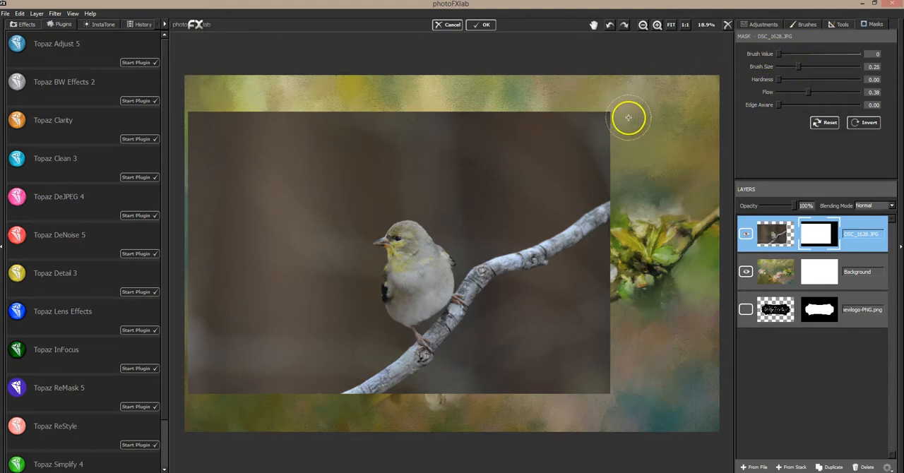
pyautogui.moveTo(621, 118)
pyautogui.mouseDown()
pyautogui.moveTo(484, 115)
pyautogui.moveTo(711, 102)
pyautogui.mouseUp()
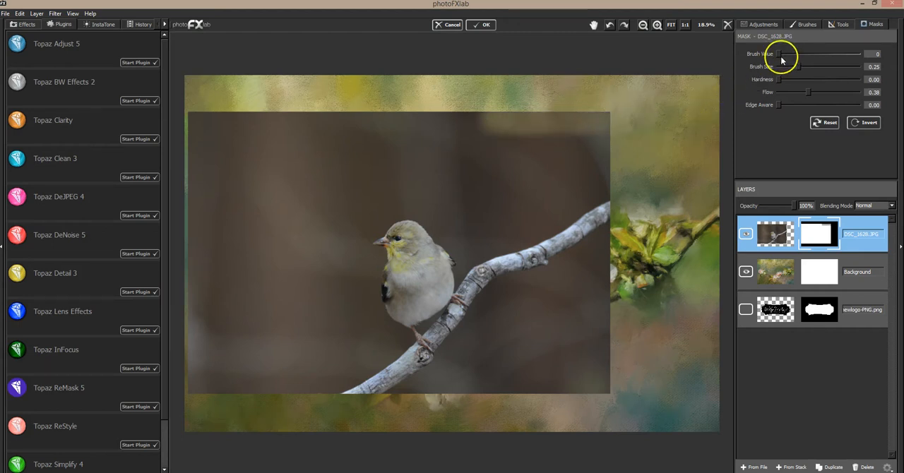
pyautogui.hotkey('ctrl', 'z')
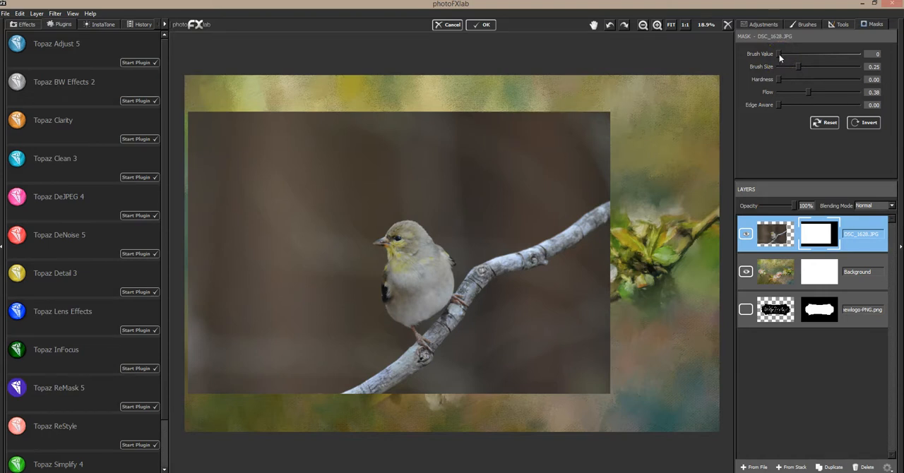
pyautogui.moveTo(779, 54); pyautogui.dragTo(859, 54)
pyautogui.moveTo(616, 115)
pyautogui.mouseDown()
pyautogui.moveTo(486, 117)
pyautogui.moveTo(609, 123)
pyautogui.moveTo(575, 141)
pyautogui.moveTo(625, 163)
pyautogui.moveTo(615, 167)
pyautogui.moveTo(508, 131)
pyautogui.mouseUp()
pyautogui.moveTo(230, 96); pyautogui.dragTo(329, 107)
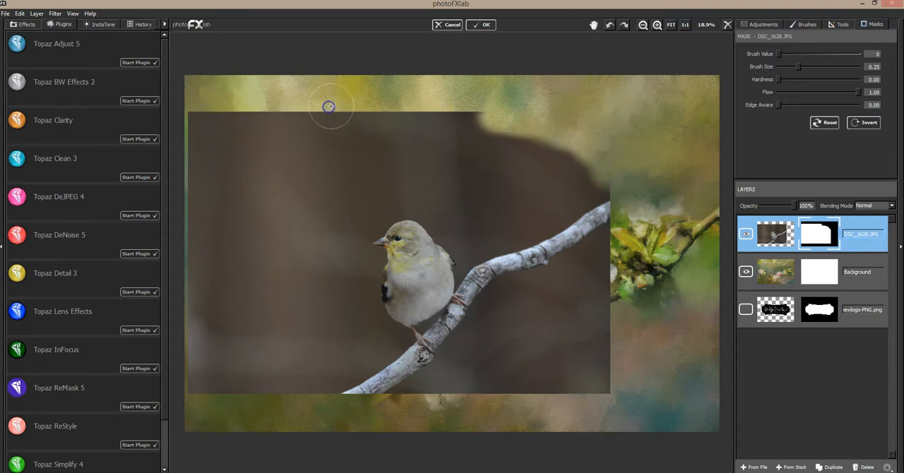
# Enlarge the mask brush to 0.52 and mask out most of the brown photo background surrounding the bird.
pyautogui.moveTo(797, 66); pyautogui.dragTo(819, 66)
pyautogui.moveTo(522, 101)
pyautogui.mouseDown()
pyautogui.moveTo(455, 118)
pyautogui.moveTo(204, 132)
pyautogui.moveTo(225, 109)
pyautogui.moveTo(303, 109)
pyautogui.moveTo(589, 149)
pyautogui.moveTo(599, 176)
pyautogui.moveTo(550, 333)
pyautogui.moveTo(587, 372)
pyautogui.moveTo(626, 348)
pyautogui.moveTo(610, 294)
pyautogui.moveTo(473, 113)
pyautogui.moveTo(483, 161)
pyautogui.moveTo(533, 271)
pyautogui.moveTo(555, 290)
pyautogui.moveTo(505, 397)
pyautogui.moveTo(532, 348)
pyautogui.moveTo(487, 382)
pyautogui.mouseUp()
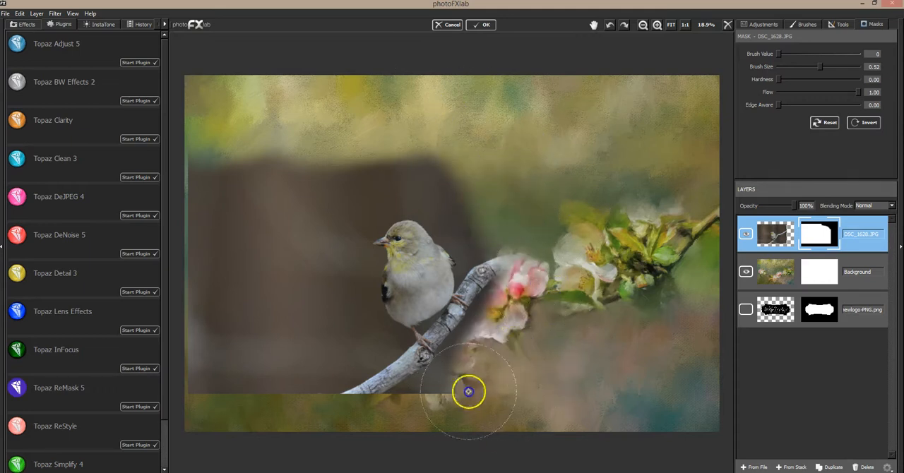
pyautogui.moveTo(316, 374)
pyautogui.mouseDown()
pyautogui.moveTo(399, 389)
pyautogui.moveTo(417, 377)
pyautogui.mouseUp()
pyautogui.moveTo(272, 321)
pyautogui.mouseDown()
pyautogui.moveTo(235, 289)
pyautogui.moveTo(206, 302)
pyautogui.moveTo(210, 129)
pyautogui.moveTo(278, 391)
pyautogui.mouseUp()
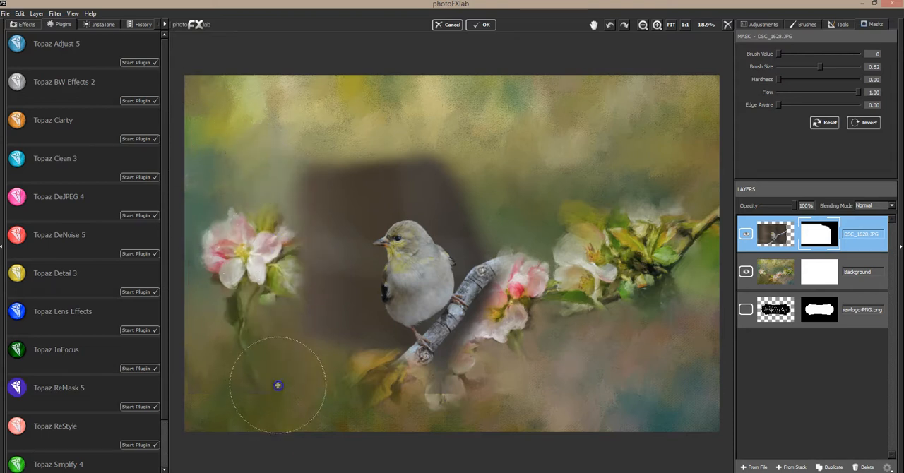
# Mask out the branch and the background close to the bird, using Brush Size 0.15 and Edge Aware 1.00.
pyautogui.moveTo(312, 361)
pyautogui.mouseDown()
pyautogui.moveTo(308, 155)
pyautogui.moveTo(397, 137)
pyautogui.moveTo(477, 162)
pyautogui.moveTo(441, 152)
pyautogui.moveTo(472, 211)
pyautogui.moveTo(311, 245)
pyautogui.moveTo(345, 347)
pyautogui.moveTo(496, 295)
pyautogui.moveTo(451, 208)
pyautogui.mouseUp()
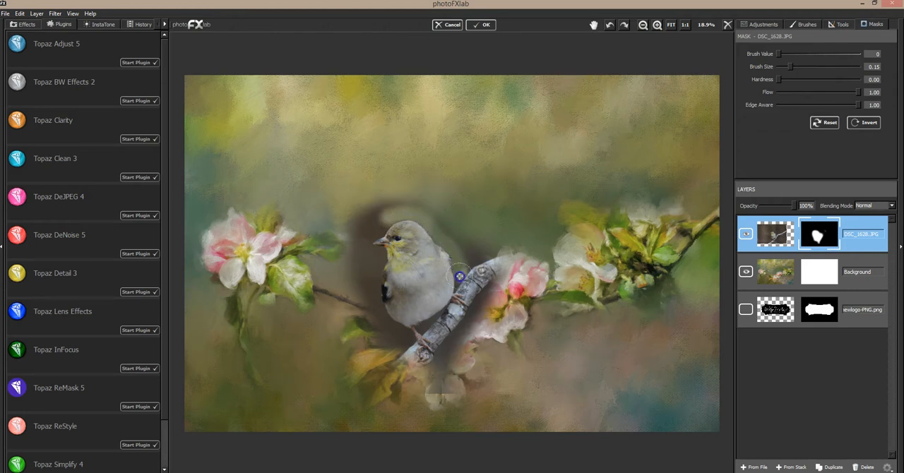
pyautogui.moveTo(463, 294)
pyautogui.mouseDown()
pyautogui.moveTo(456, 324)
pyautogui.moveTo(450, 310)
pyautogui.moveTo(421, 327)
pyautogui.moveTo(450, 307)
pyautogui.moveTo(457, 317)
pyautogui.moveTo(456, 333)
pyautogui.moveTo(434, 334)
pyautogui.moveTo(446, 347)
pyautogui.moveTo(437, 367)
pyautogui.moveTo(479, 297)
pyautogui.mouseUp()
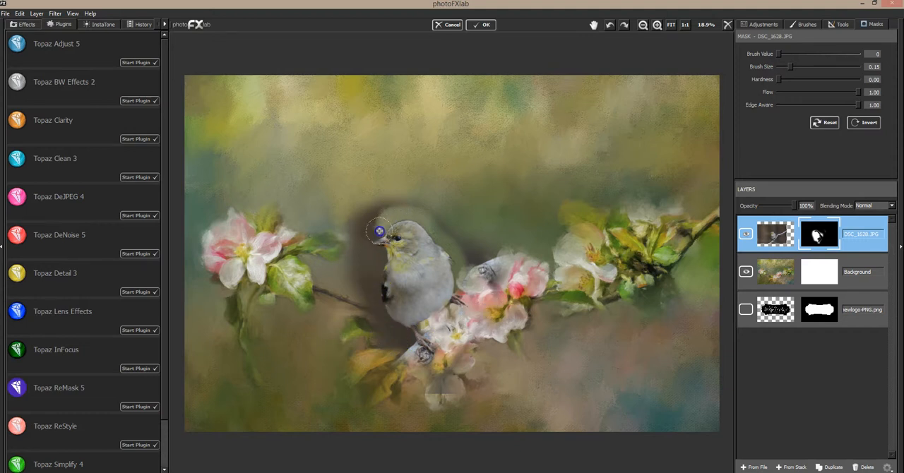
pyautogui.moveTo(385, 221)
pyautogui.mouseDown()
pyautogui.moveTo(370, 246)
pyautogui.moveTo(381, 256)
pyautogui.moveTo(381, 296)
pyautogui.moveTo(396, 325)
pyautogui.mouseUp()
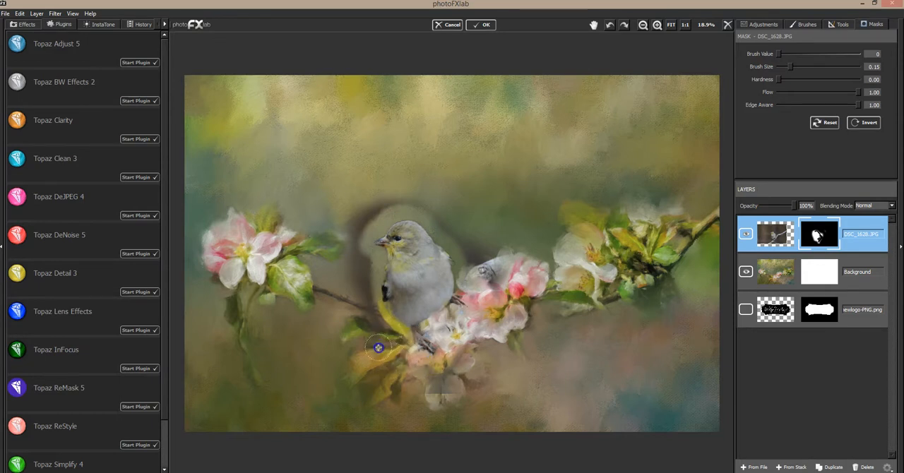
# Set Edge Aware to 0.00 and mask out the remaining dark halo around the bird.
pyautogui.moveTo(787, 105); pyautogui.dragTo(773, 106)
pyautogui.moveTo(444, 186)
pyautogui.mouseDown()
pyautogui.moveTo(436, 202)
pyautogui.moveTo(470, 256)
pyautogui.moveTo(480, 250)
pyautogui.moveTo(497, 289)
pyautogui.mouseUp()
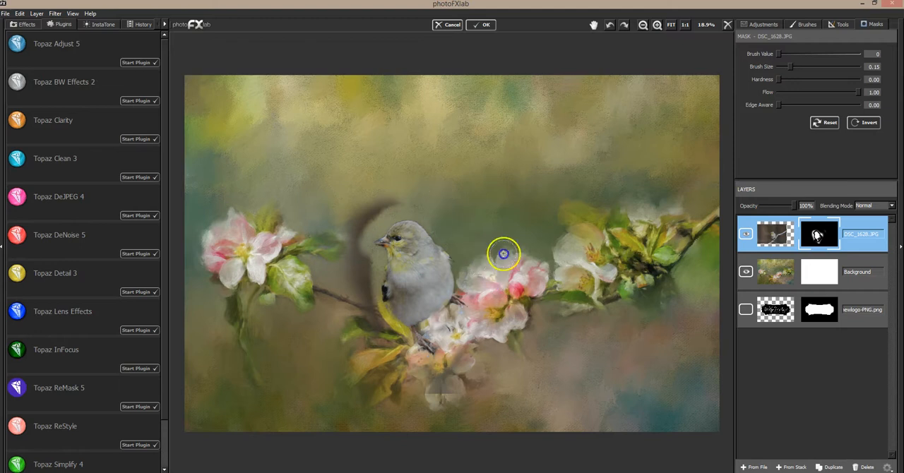
pyautogui.moveTo(387, 204)
pyautogui.mouseDown()
pyautogui.moveTo(351, 226)
pyautogui.moveTo(377, 186)
pyautogui.moveTo(346, 252)
pyautogui.moveTo(367, 223)
pyautogui.moveTo(355, 272)
pyautogui.moveTo(365, 278)
pyautogui.moveTo(365, 264)
pyautogui.moveTo(384, 343)
pyautogui.moveTo(376, 329)
pyautogui.moveTo(370, 302)
pyautogui.moveTo(407, 367)
pyautogui.mouseUp()
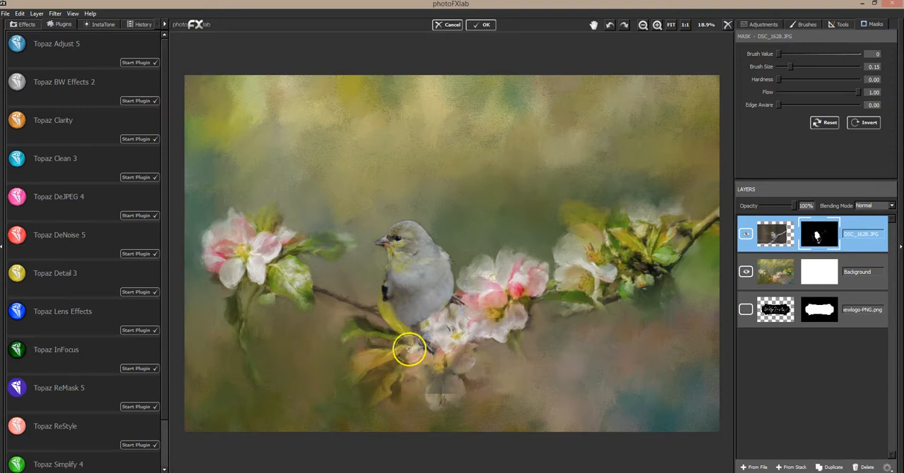
# Restore the bird's beak and refine its head outline on the mask, using Brush Value 255 and Brush Size 0.02.
pyautogui.click(656, 24)
pyautogui.click(657, 25)
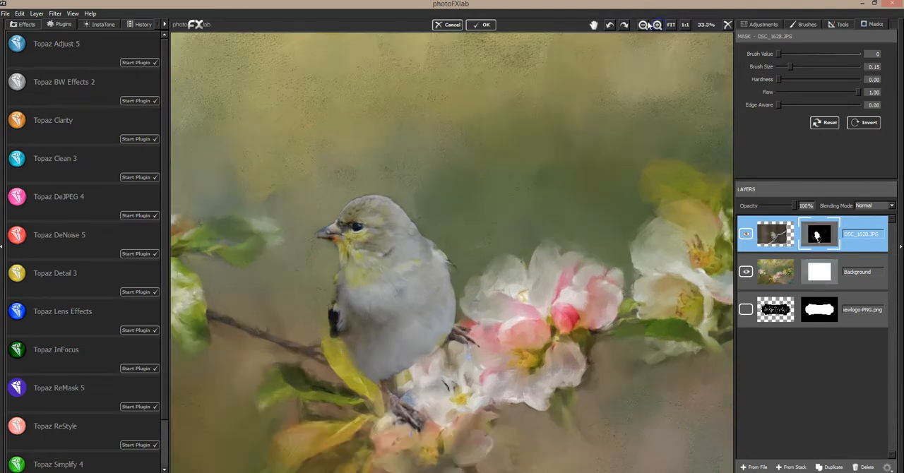
pyautogui.moveTo(436, 193); pyautogui.dragTo(534, 97)
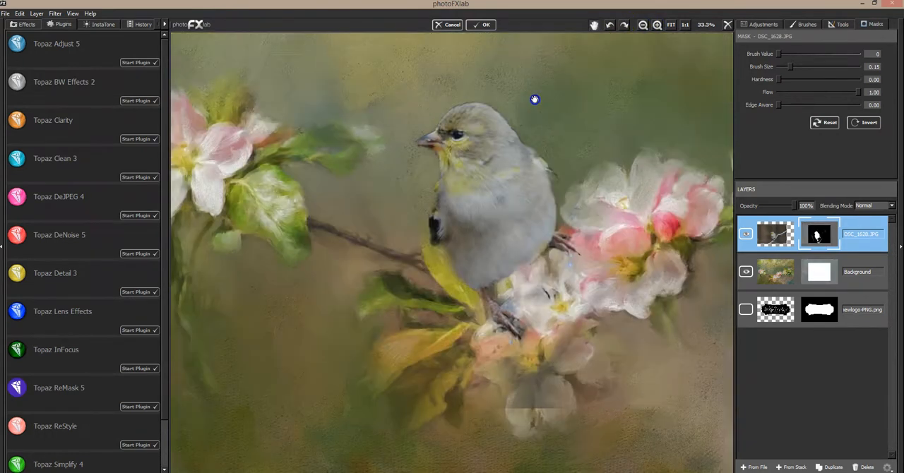
pyautogui.moveTo(790, 67); pyautogui.dragTo(780, 67)
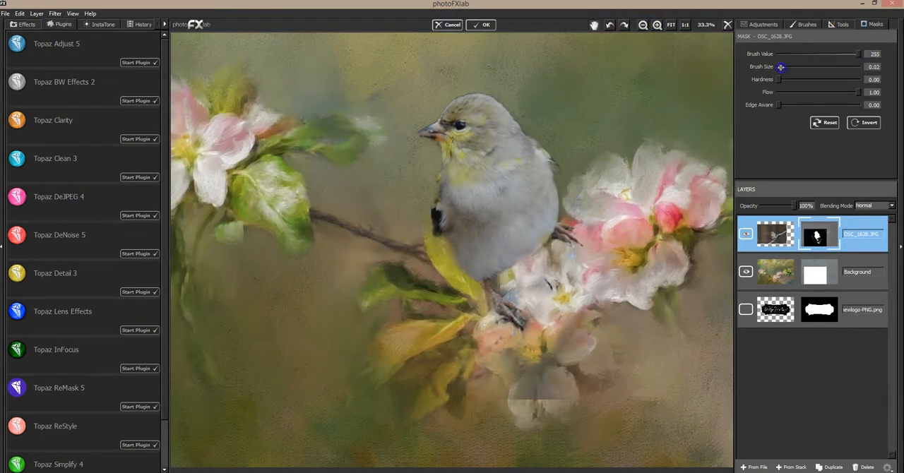
pyautogui.moveTo(459, 140)
pyautogui.mouseDown()
pyautogui.moveTo(414, 136)
pyautogui.moveTo(441, 136)
pyautogui.mouseUp()
pyautogui.moveTo(495, 112); pyautogui.dragTo(466, 89)
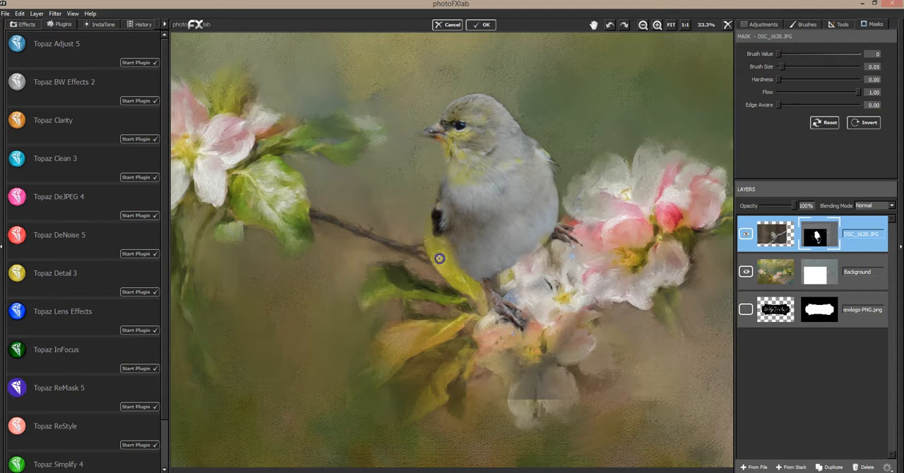
# Mask out the remaining background fringe along the bird's head, back and the blossoms beside its tail.
pyautogui.moveTo(473, 247)
pyautogui.mouseDown()
pyautogui.moveTo(518, 100)
pyautogui.moveTo(475, 87)
pyautogui.mouseUp()
pyautogui.moveTo(516, 108)
pyautogui.mouseDown()
pyautogui.moveTo(504, 97)
pyautogui.moveTo(521, 119)
pyautogui.mouseUp()
pyautogui.moveTo(568, 189); pyautogui.dragTo(571, 236)
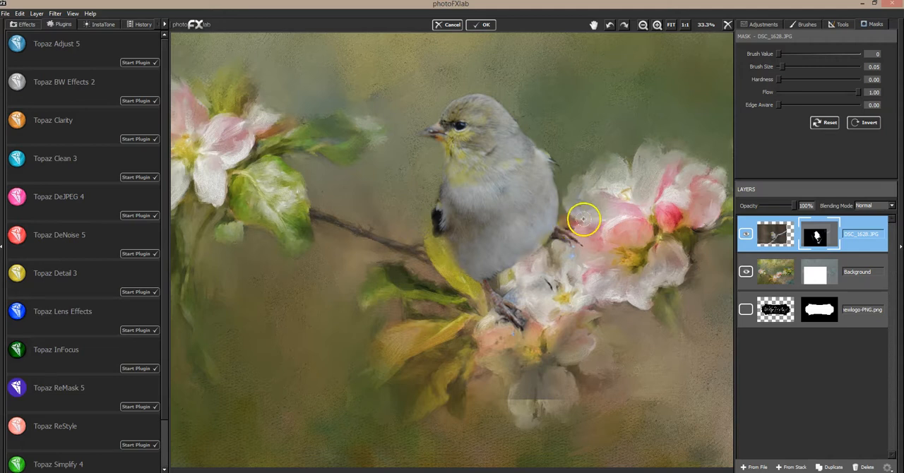
# Preview the painting beneath at 25% layer opacity, restore 100%, and mask out the bird's lower belly and feet.
pyautogui.moveTo(794, 205); pyautogui.dragTo(770, 206)
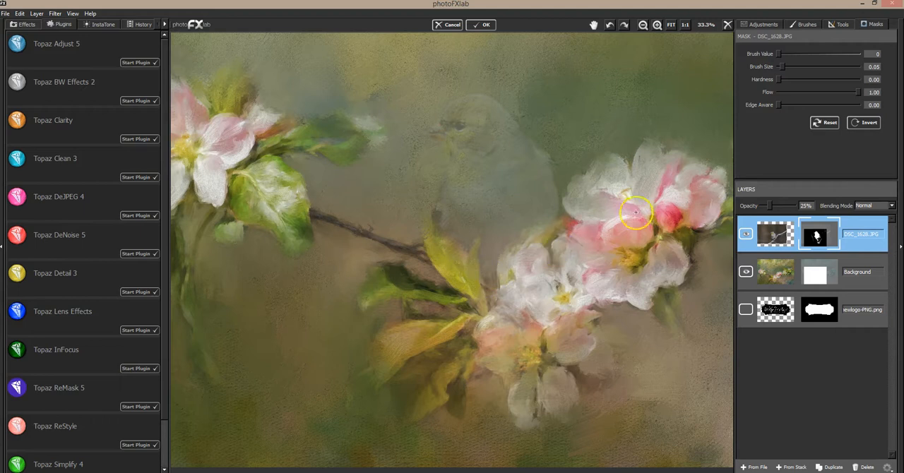
pyautogui.moveTo(773, 211); pyautogui.dragTo(809, 209)
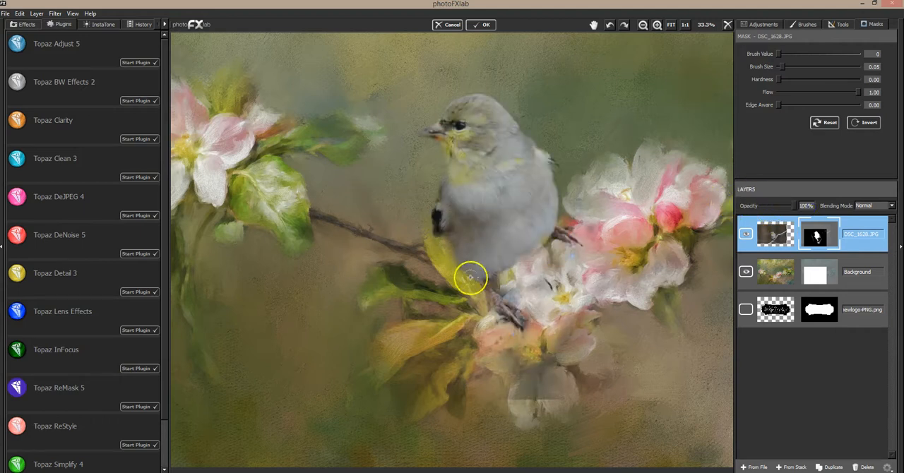
pyautogui.moveTo(521, 199)
pyautogui.mouseDown()
pyautogui.moveTo(434, 234)
pyautogui.moveTo(510, 259)
pyautogui.moveTo(482, 262)
pyautogui.moveTo(447, 236)
pyautogui.moveTo(468, 232)
pyautogui.moveTo(438, 248)
pyautogui.moveTo(550, 224)
pyautogui.moveTo(482, 246)
pyautogui.mouseUp()
pyautogui.click(462, 255)
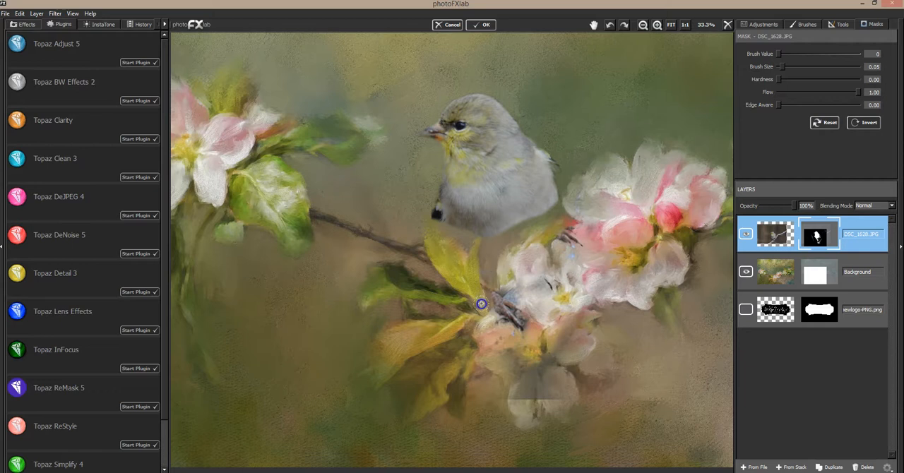
pyautogui.moveTo(492, 294)
pyautogui.mouseDown()
pyautogui.moveTo(495, 327)
pyautogui.moveTo(538, 303)
pyautogui.moveTo(499, 341)
pyautogui.moveTo(556, 300)
pyautogui.moveTo(574, 255)
pyautogui.moveTo(544, 271)
pyautogui.moveTo(552, 248)
pyautogui.moveTo(514, 266)
pyautogui.moveTo(583, 246)
pyautogui.moveTo(544, 248)
pyautogui.mouseUp()
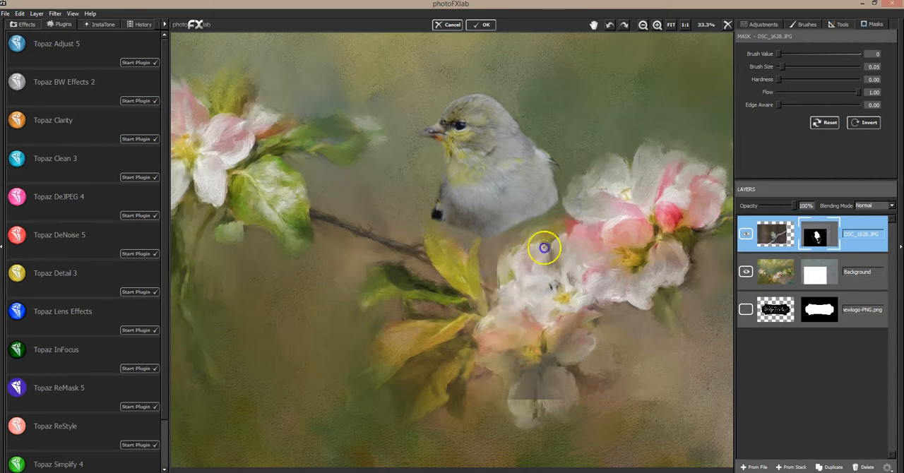
# Mask out the leftover grey photo patches covering the lower apple blossoms.
pyautogui.moveTo(486, 354)
pyautogui.mouseDown()
pyautogui.moveTo(506, 360)
pyautogui.moveTo(528, 342)
pyautogui.mouseUp()
pyautogui.moveTo(484, 371)
pyautogui.mouseDown()
pyautogui.moveTo(519, 397)
pyautogui.moveTo(579, 393)
pyautogui.mouseUp()
pyautogui.moveTo(608, 302)
pyautogui.mouseDown()
pyautogui.moveTo(645, 406)
pyautogui.moveTo(505, 350)
pyautogui.moveTo(504, 385)
pyautogui.moveTo(611, 359)
pyautogui.moveTo(612, 320)
pyautogui.moveTo(521, 335)
pyautogui.moveTo(617, 293)
pyautogui.moveTo(624, 280)
pyautogui.moveTo(538, 293)
pyautogui.mouseUp()
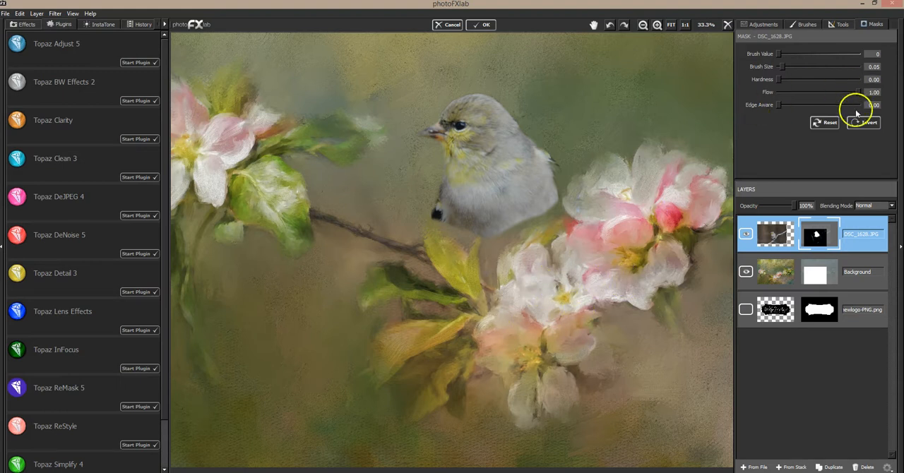
# Enlarge the mask brush to 0.25 and clear photo remnants from the leaves, the blossoms and the area behind the bird.
pyautogui.moveTo(780, 67); pyautogui.dragTo(798, 66)
pyautogui.moveTo(398, 293)
pyautogui.mouseDown()
pyautogui.moveTo(352, 283)
pyautogui.moveTo(316, 261)
pyautogui.moveTo(287, 266)
pyautogui.moveTo(330, 345)
pyautogui.moveTo(399, 386)
pyautogui.moveTo(411, 357)
pyautogui.moveTo(479, 376)
pyautogui.moveTo(472, 363)
pyautogui.moveTo(558, 273)
pyautogui.moveTo(676, 210)
pyautogui.moveTo(599, 74)
pyautogui.moveTo(641, 167)
pyautogui.moveTo(630, 335)
pyautogui.mouseUp()
pyautogui.moveTo(637, 300)
pyautogui.mouseDown()
pyautogui.moveTo(650, 171)
pyautogui.moveTo(581, 137)
pyautogui.mouseUp()
pyautogui.moveTo(535, 376)
pyautogui.mouseDown()
pyautogui.moveTo(532, 348)
pyautogui.moveTo(565, 281)
pyautogui.mouseUp()
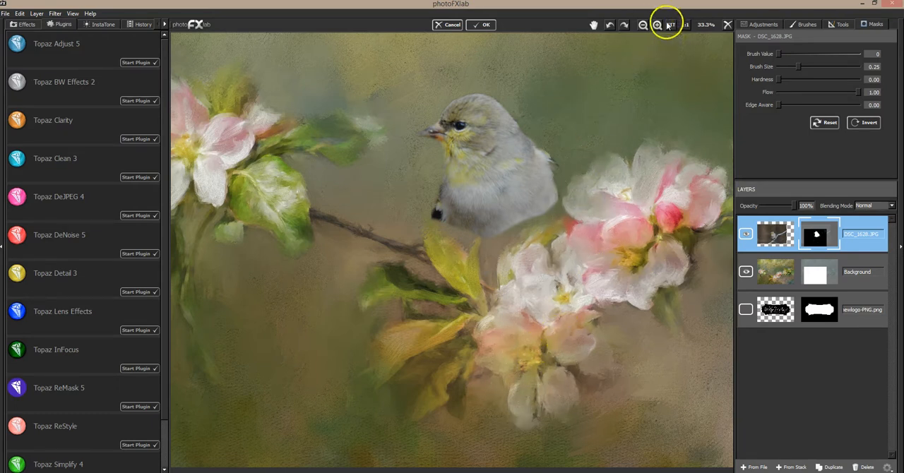
# Restore the lower body with Brush Value 255 and Brush Size 0.06, and trim its edges with Brush Value 0 and Brush Size 0.03.
pyautogui.click(830, 235)
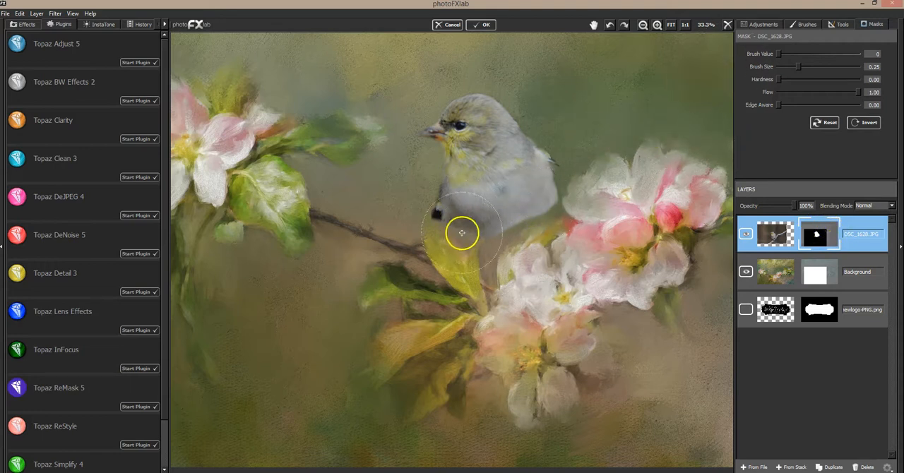
pyautogui.moveTo(812, 57)
pyautogui.mouseDown()
pyautogui.moveTo(869, 55)
pyautogui.moveTo(783, 68)
pyautogui.mouseUp()
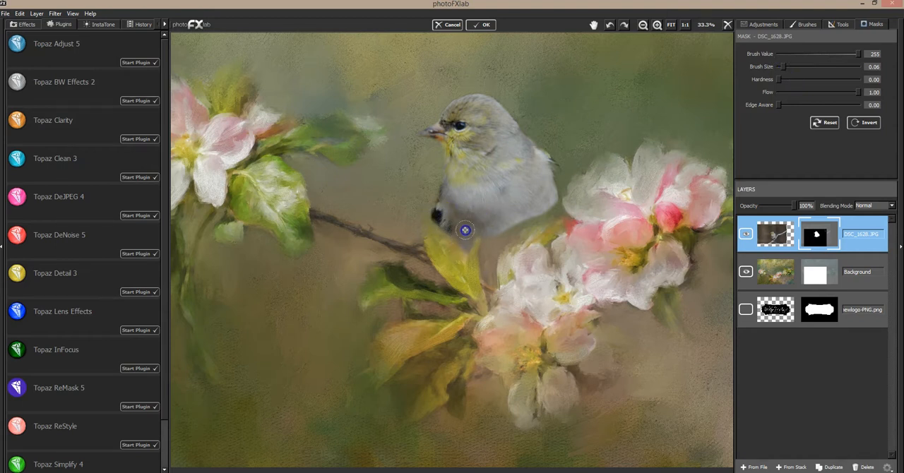
pyautogui.moveTo(447, 193)
pyautogui.mouseDown()
pyautogui.moveTo(484, 222)
pyautogui.moveTo(487, 247)
pyautogui.mouseUp()
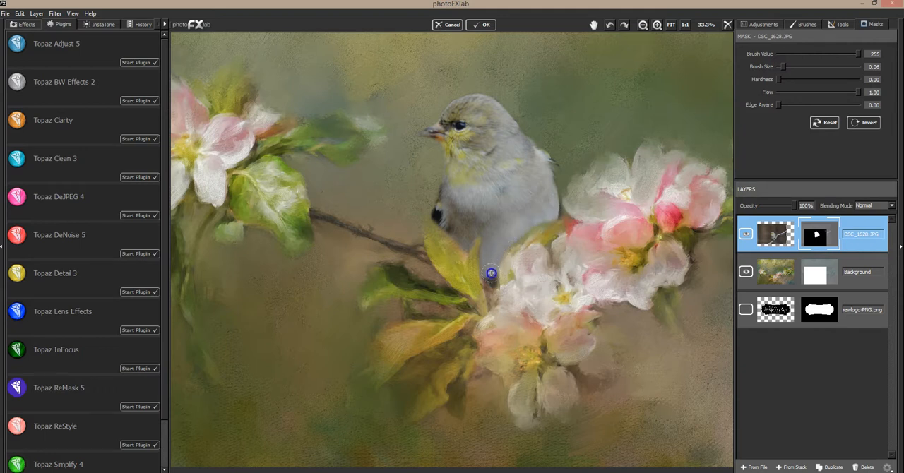
pyautogui.moveTo(492, 300); pyautogui.dragTo(493, 292)
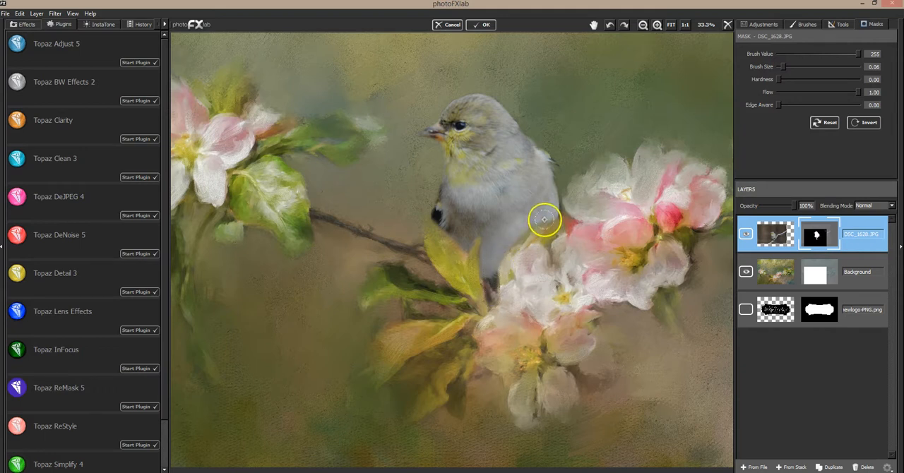
pyautogui.click(782, 54)
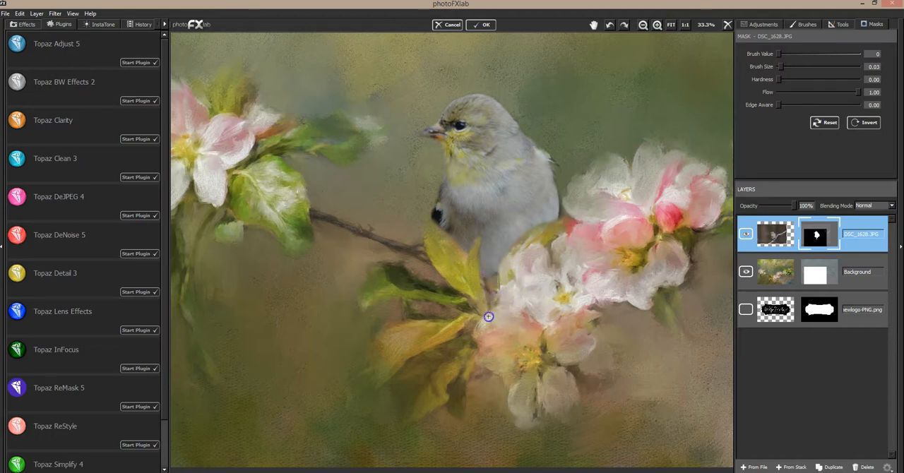
pyautogui.moveTo(563, 194); pyautogui.dragTo(563, 216)
# Touch up the beak on the mask with Brush Value 255 and Brush Size 0.04, and clean around the bird's outline with Brush Value 0.
pyautogui.click(671, 24)
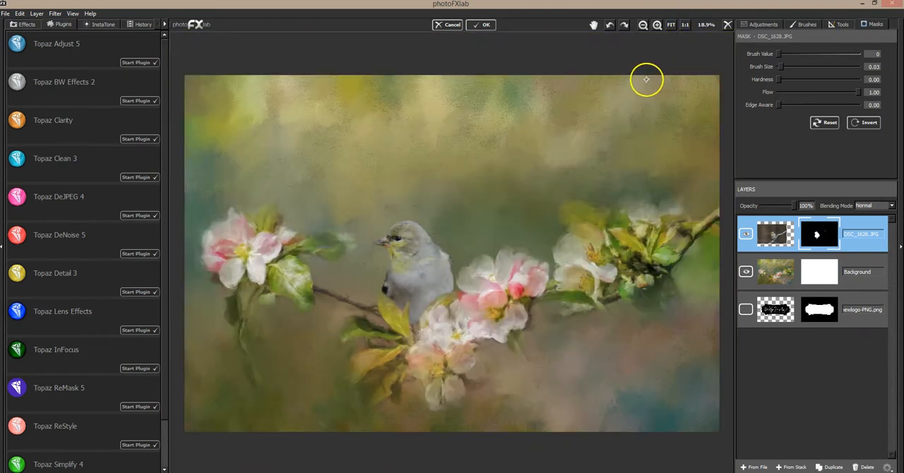
pyautogui.click(781, 67)
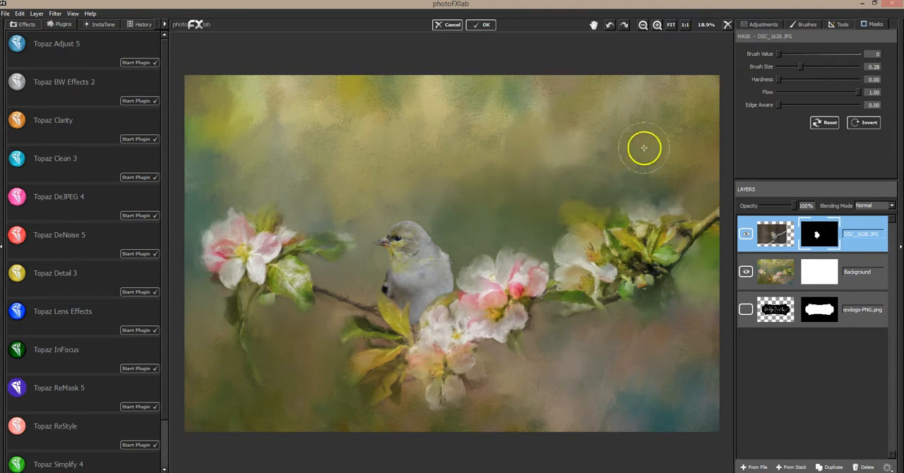
pyautogui.moveTo(779, 54); pyautogui.dragTo(870, 54)
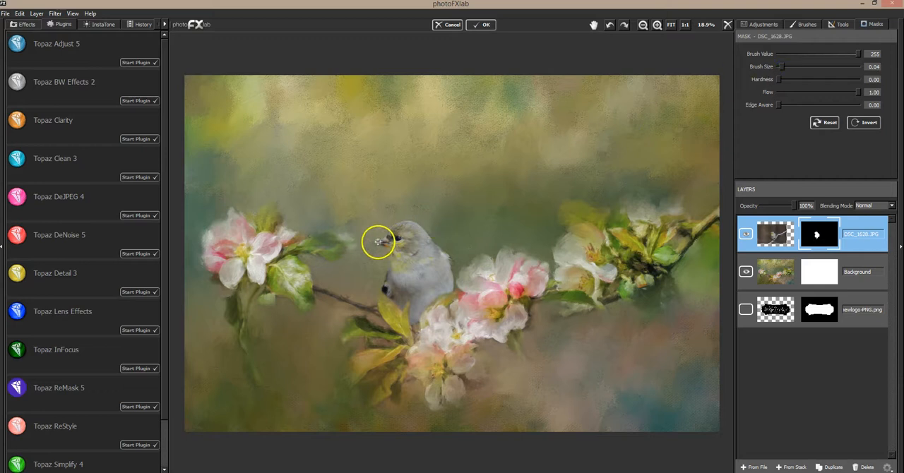
pyautogui.moveTo(800, 55); pyautogui.dragTo(766, 54)
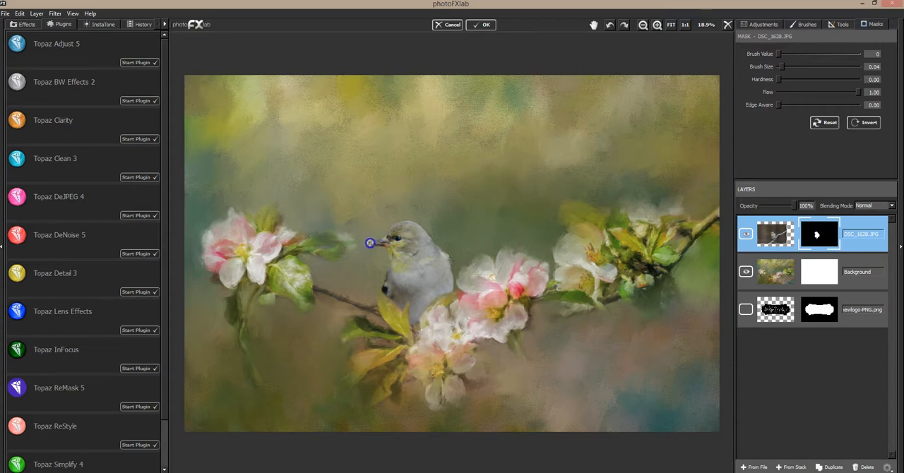
pyautogui.moveTo(385, 249)
pyautogui.mouseDown()
pyautogui.moveTo(389, 273)
pyautogui.moveTo(386, 263)
pyautogui.moveTo(432, 235)
pyautogui.moveTo(430, 270)
pyautogui.moveTo(425, 221)
pyautogui.moveTo(403, 215)
pyautogui.moveTo(490, 200)
pyautogui.moveTo(504, 168)
pyautogui.moveTo(445, 207)
pyautogui.moveTo(476, 199)
pyautogui.mouseUp()
# Scale the bird layer up slightly and move it up a little so the bird sits behind the leaves and blossoms.
pyautogui.click(842, 24)
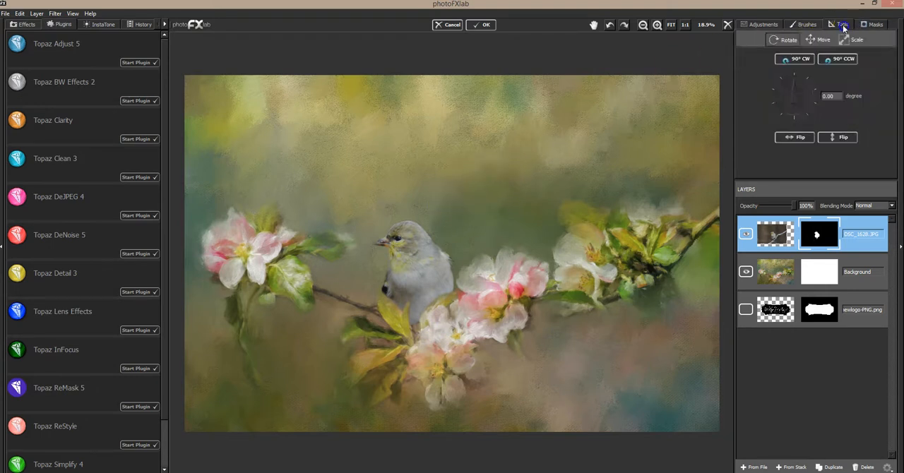
pyautogui.click(848, 41)
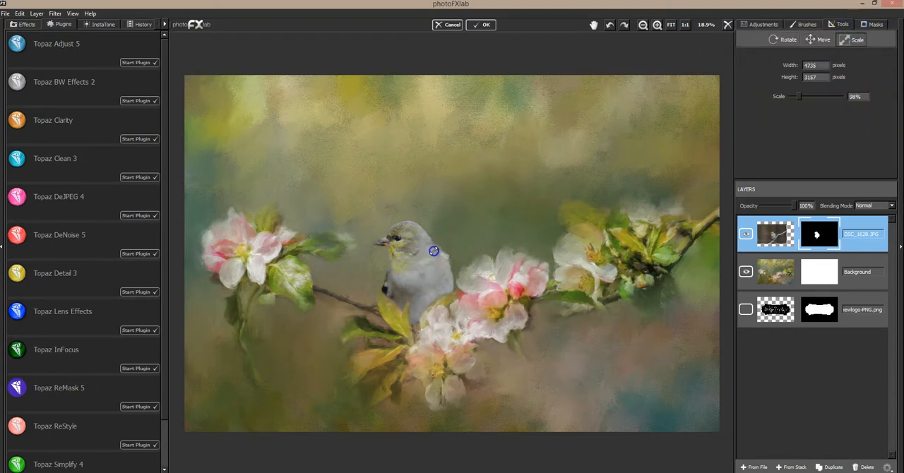
pyautogui.moveTo(450, 234); pyautogui.dragTo(480, 208)
pyautogui.click(816, 40)
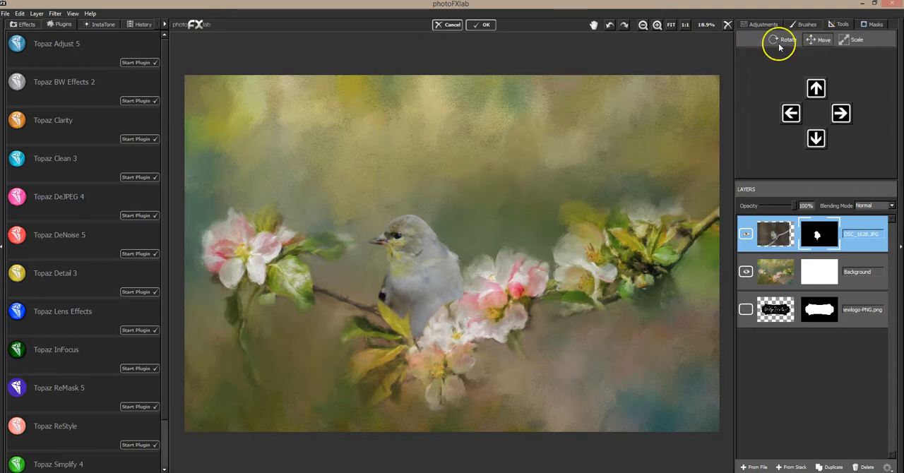
pyautogui.moveTo(425, 240); pyautogui.dragTo(421, 256)
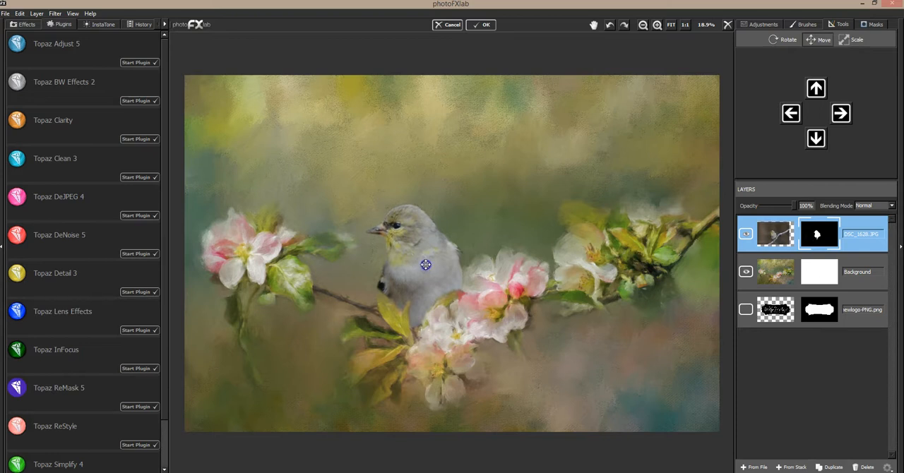
# Fade the bird's base and tail edge into the blossoms on the mask, using Flow 0.12 and Brush Size 0.18.
pyautogui.click(872, 25)
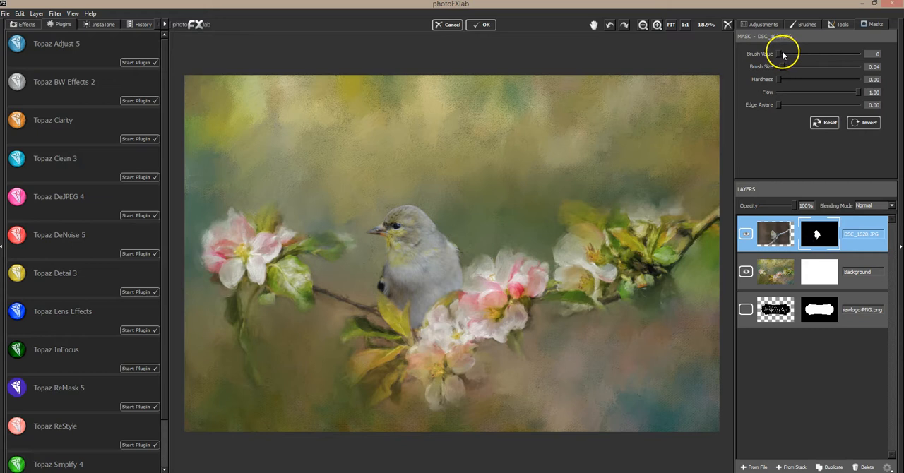
pyautogui.click(788, 92)
pyautogui.moveTo(793, 68); pyautogui.dragTo(792, 67)
pyautogui.moveTo(420, 325); pyautogui.dragTo(424, 330)
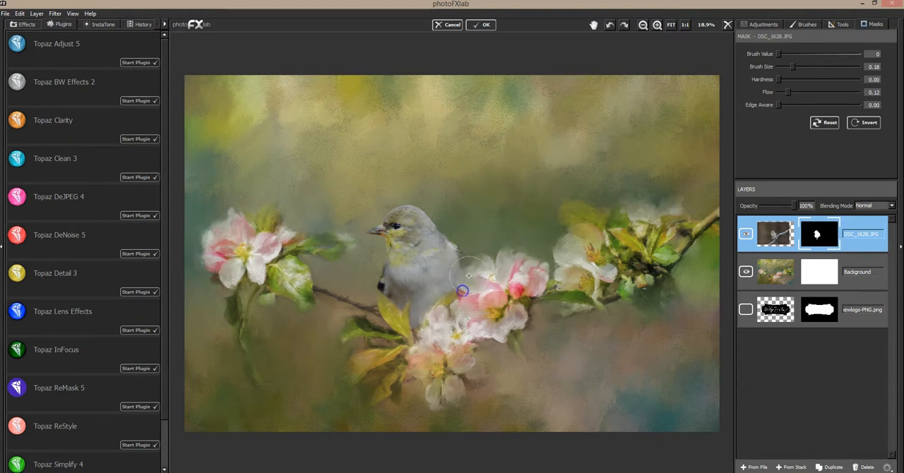
pyautogui.moveTo(396, 319)
pyautogui.mouseDown()
pyautogui.moveTo(382, 295)
pyautogui.moveTo(400, 315)
pyautogui.moveTo(407, 309)
pyautogui.moveTo(420, 334)
pyautogui.moveTo(378, 292)
pyautogui.moveTo(399, 317)
pyautogui.moveTo(407, 312)
pyautogui.moveTo(384, 295)
pyautogui.moveTo(418, 334)
pyautogui.moveTo(435, 322)
pyautogui.mouseUp()
pyautogui.moveTo(470, 281)
pyautogui.mouseDown()
pyautogui.moveTo(462, 289)
pyautogui.moveTo(475, 291)
pyautogui.mouseUp()
# Paint back the bird's lower body beside the yellow leaf with Brush Value 255 and Brush Size 0.05.
pyautogui.click(848, 55)
pyautogui.moveTo(794, 67); pyautogui.dragTo(782, 67)
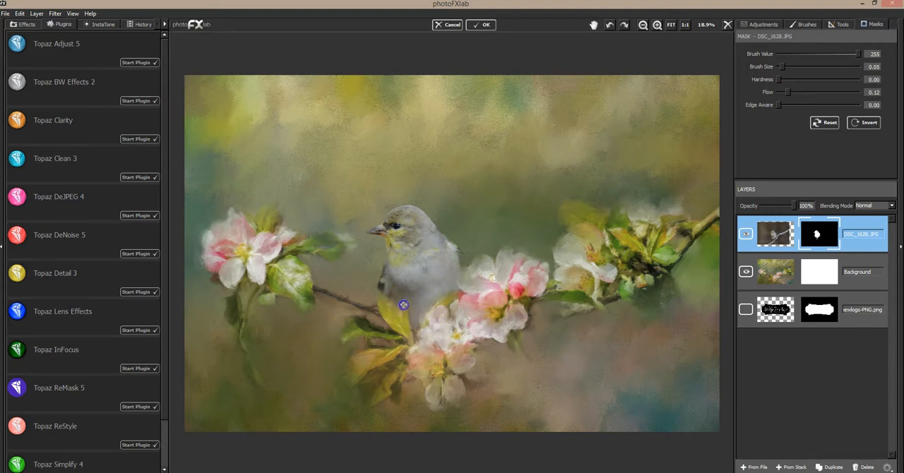
pyautogui.click(417, 321)
pyautogui.click(410, 367)
# Mask the bird's edge over the leaf and blossoms with Brush Value 0, raising Flow to 0.47, and restore nearby feathers with Brush Value 255.
pyautogui.moveTo(858, 53); pyautogui.dragTo(778, 55)
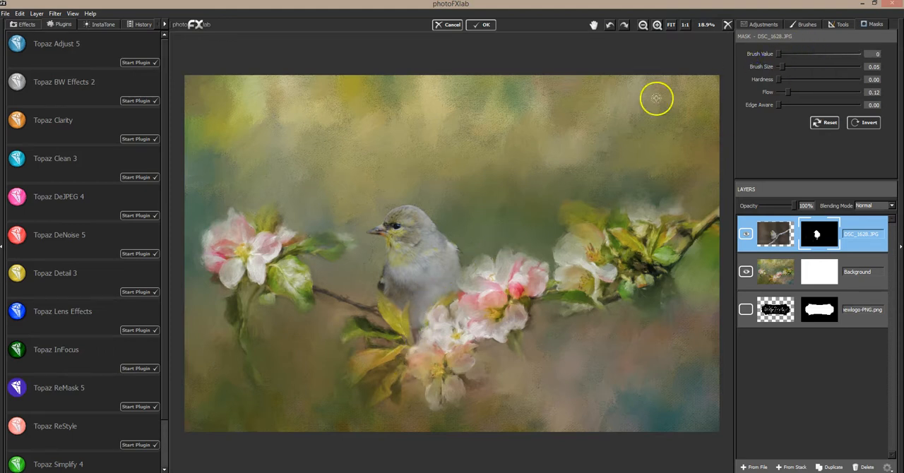
pyautogui.moveTo(401, 331); pyautogui.dragTo(410, 344)
pyautogui.moveTo(787, 91); pyautogui.dragTo(815, 92)
pyautogui.moveTo(440, 308); pyautogui.dragTo(437, 315)
pyautogui.moveTo(780, 55); pyautogui.dragTo(859, 56)
pyautogui.moveTo(443, 292); pyautogui.dragTo(431, 304)
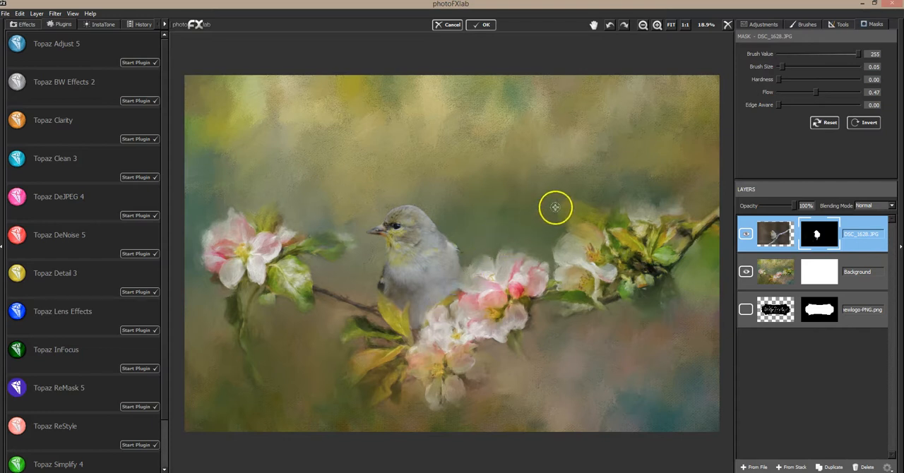
# Soften the outline of the bird's head, back and wing on the mask with Brush Value 0, Brush Size 0.16 and Flow 0.11.
pyautogui.click(791, 67)
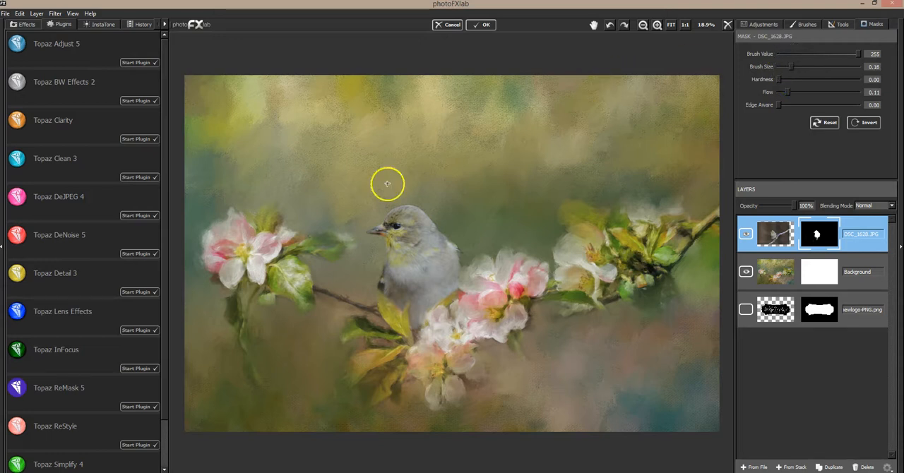
pyautogui.moveTo(400, 198); pyautogui.dragTo(424, 204)
pyautogui.moveTo(789, 53); pyautogui.dragTo(768, 54)
pyautogui.moveTo(410, 202)
pyautogui.mouseDown()
pyautogui.moveTo(424, 202)
pyautogui.moveTo(413, 198)
pyautogui.moveTo(438, 223)
pyautogui.moveTo(405, 202)
pyautogui.moveTo(385, 208)
pyautogui.moveTo(420, 208)
pyautogui.moveTo(465, 267)
pyautogui.moveTo(466, 245)
pyautogui.mouseUp()
pyautogui.moveTo(385, 252)
pyautogui.mouseDown()
pyautogui.moveTo(387, 239)
pyautogui.moveTo(383, 262)
pyautogui.moveTo(362, 286)
pyautogui.mouseUp()
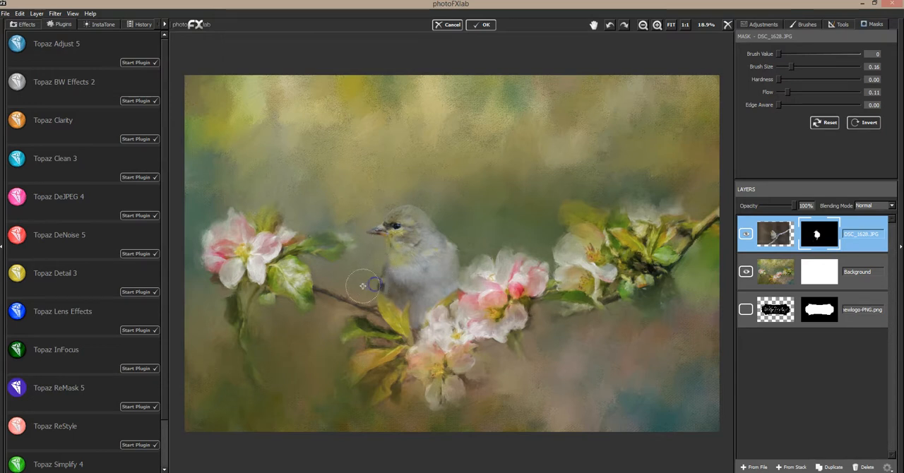
# Restore some feather detail on the bird's head and back with Brush Value 255 and Brush Size 0.05.
pyautogui.click(858, 55)
pyautogui.click(781, 67)
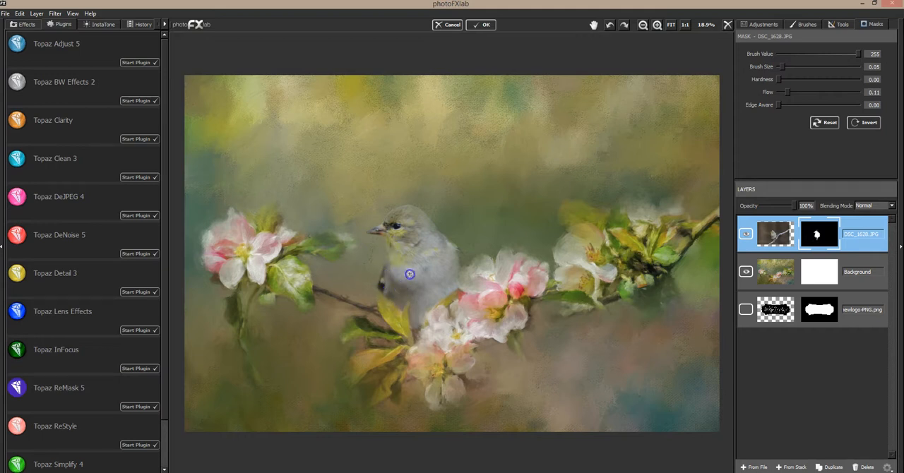
pyautogui.moveTo(415, 212); pyautogui.dragTo(400, 212)
pyautogui.moveTo(449, 250); pyautogui.dragTo(443, 229)
# Apply the Topaz Clarity preset Fur and Feathers I from the Nature collection to the bird layer.
pyautogui.click(141, 139)
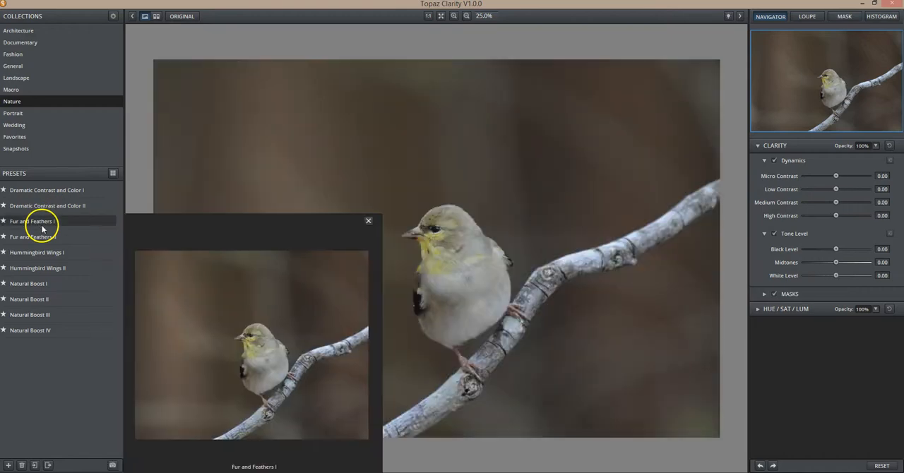
pyautogui.click(41, 223)
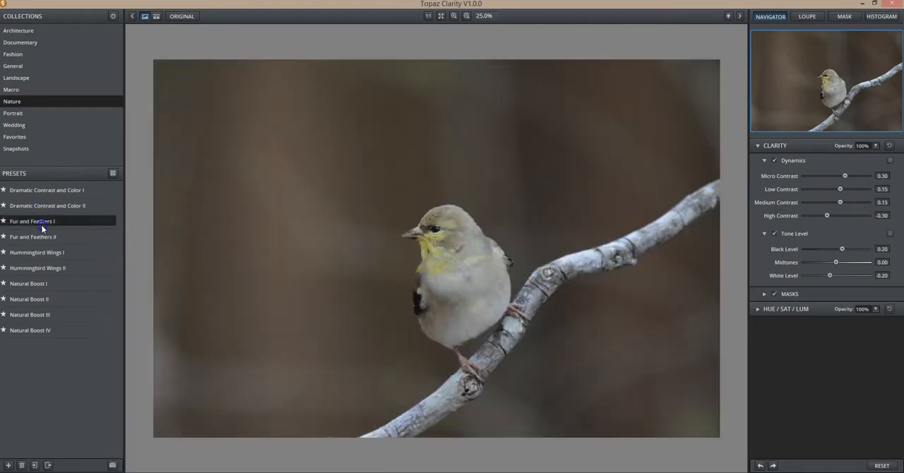
pyautogui.click(475, 273)
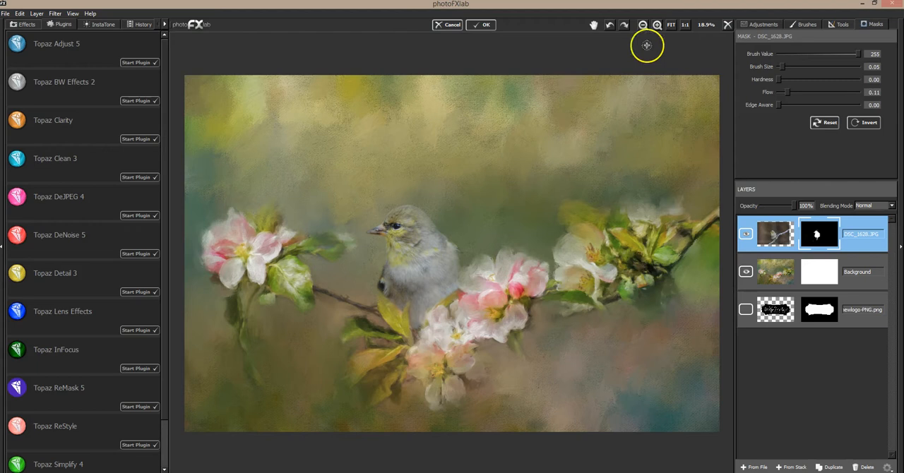
# Duplicate the DSC_1628.JPG bird layer.
pyautogui.click(657, 25)
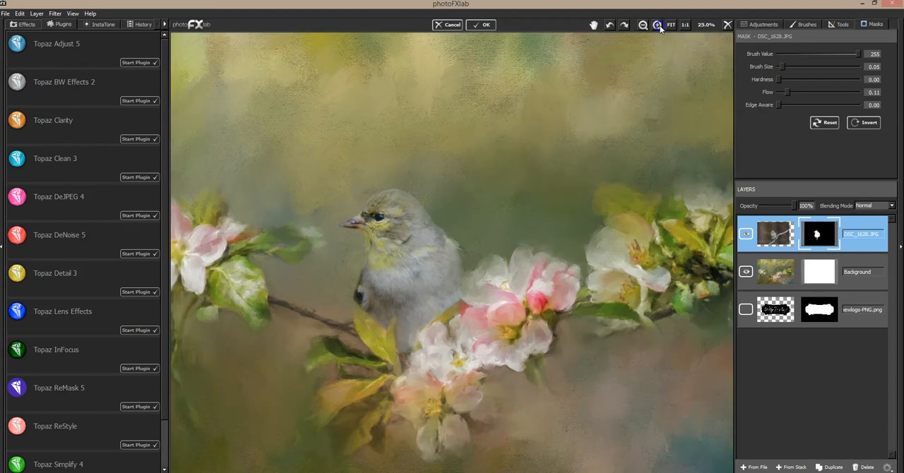
pyautogui.click(657, 26)
pyautogui.click(657, 26)
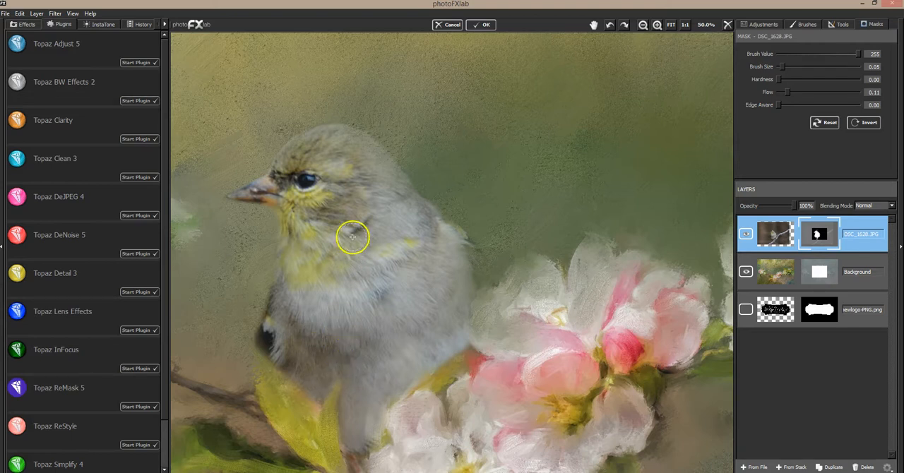
pyautogui.click(669, 25)
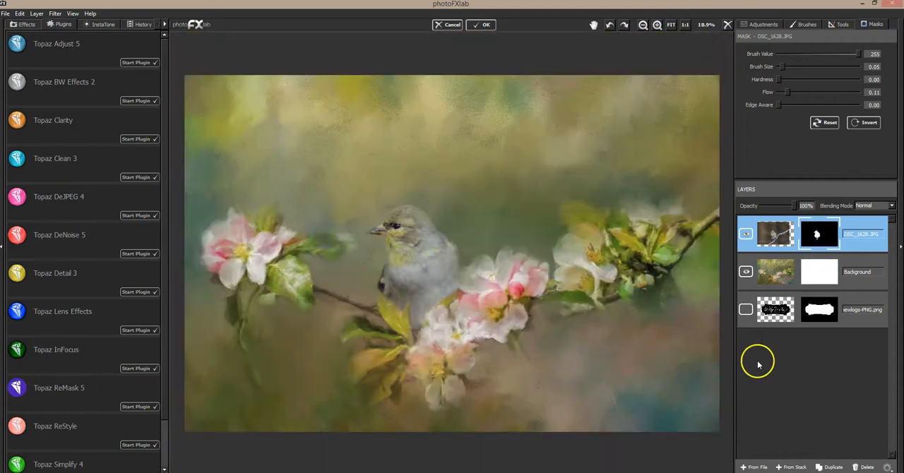
pyautogui.click(833, 467)
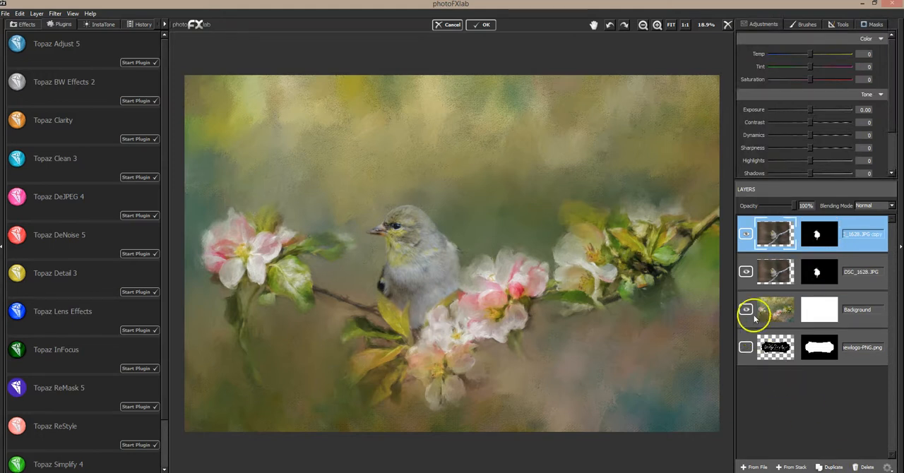
# Hide the DSC_1628.JPG layer and open its duplicate in Topaz Impression.
pyautogui.click(745, 273)
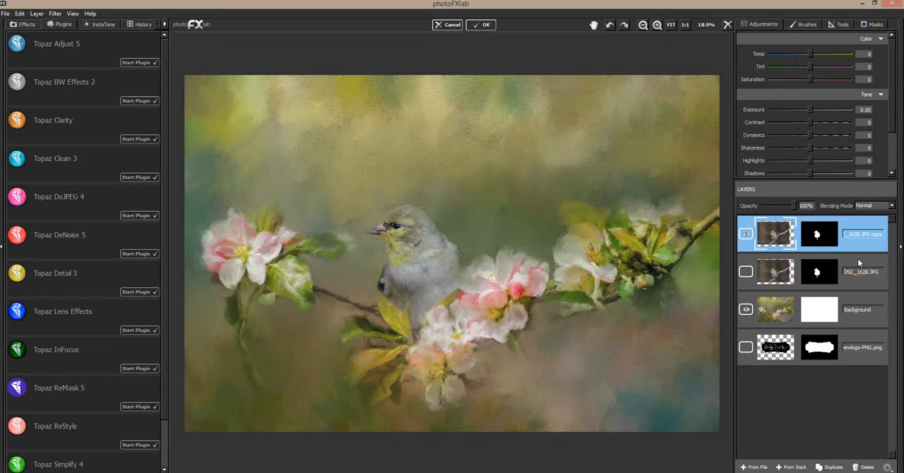
pyautogui.click(55, 13)
pyautogui.moveTo(71, 52)
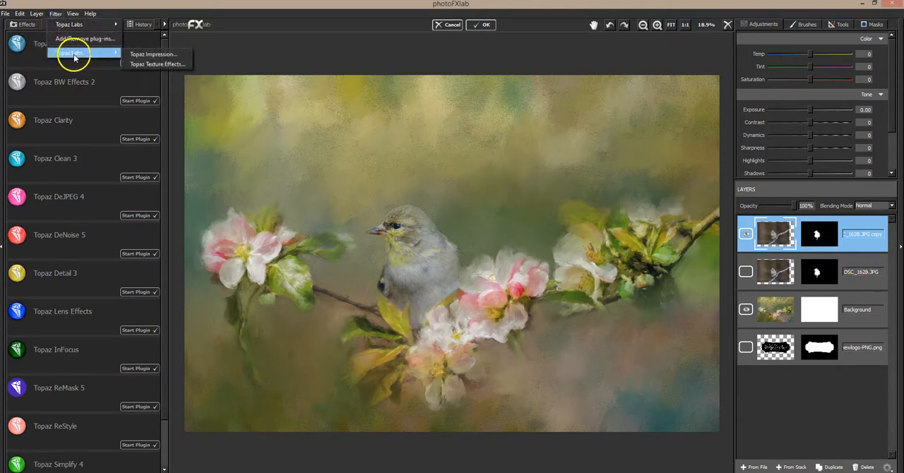
pyautogui.click(127, 54)
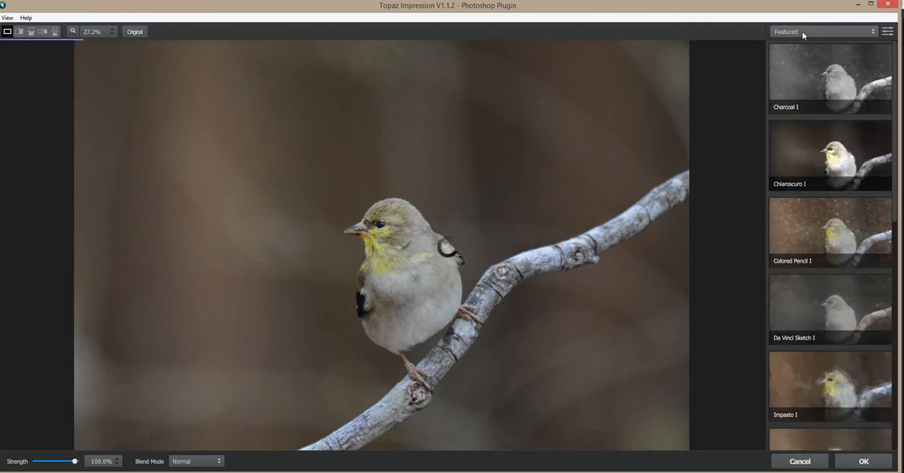
# Compare the My Presets effects jai-OIL GLAZE LIGHT and jai-OIL GLAZE LIGHT 2 on the bird, and select jai-OIL GLAZE LIGHT 2.
pyautogui.click(802, 32)
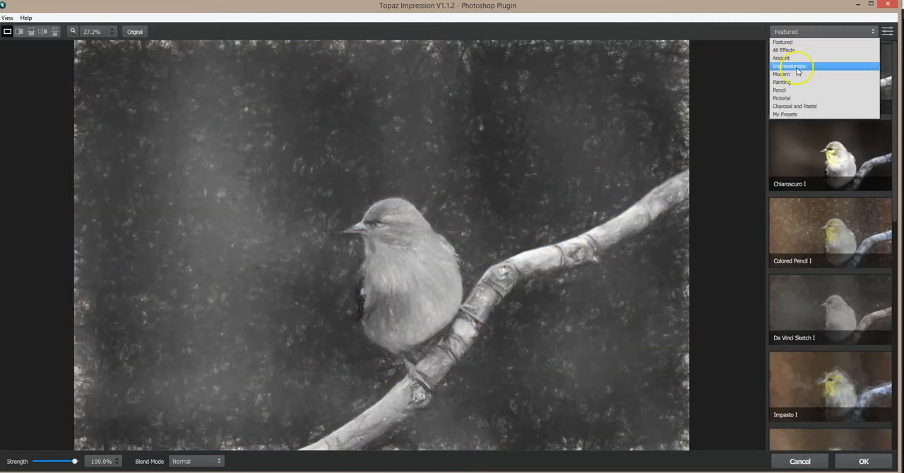
pyautogui.click(791, 116)
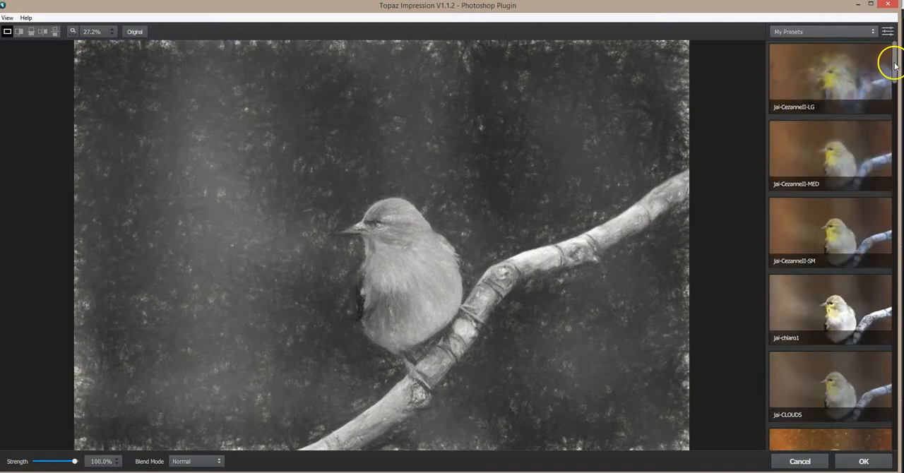
pyautogui.moveTo(894, 66); pyautogui.dragTo(897, 241)
pyautogui.click(799, 138)
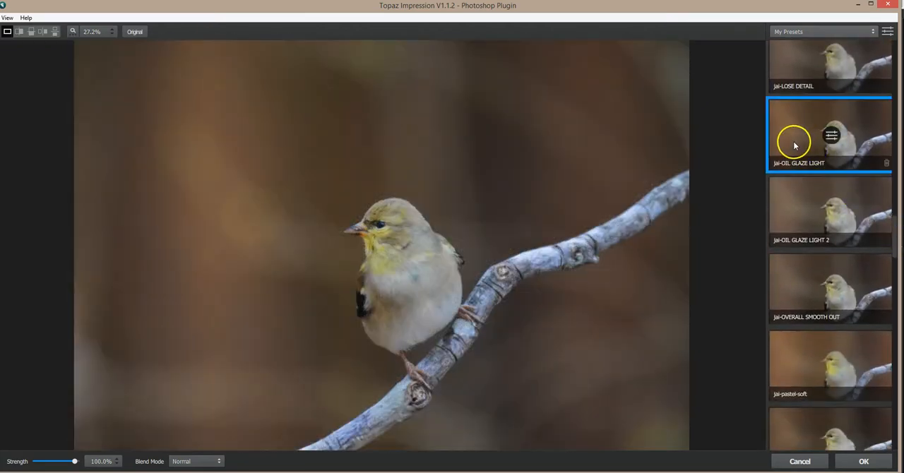
pyautogui.click(794, 225)
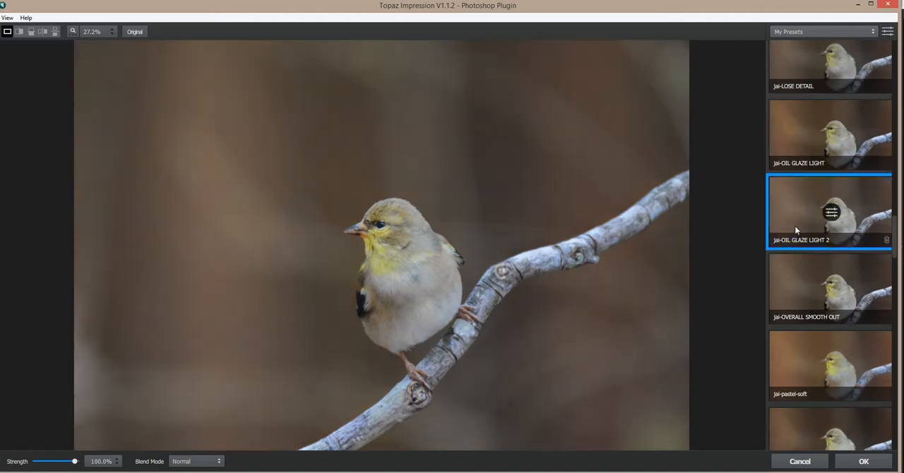
pyautogui.click(794, 141)
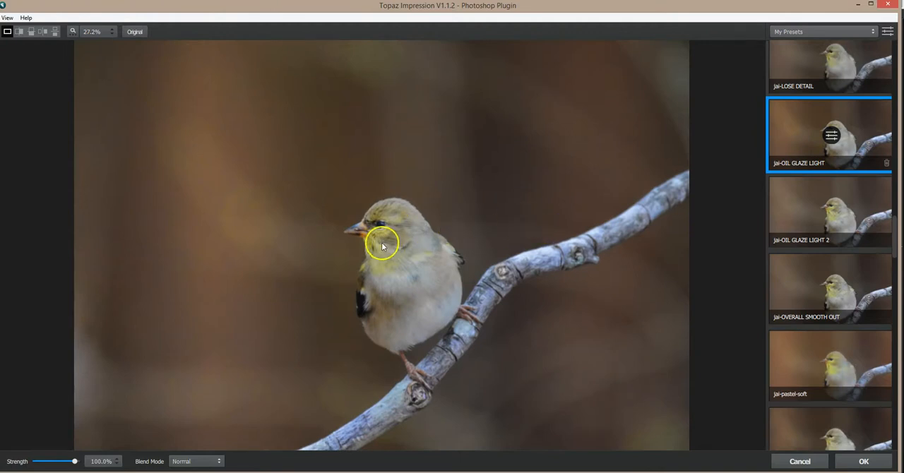
pyautogui.click(803, 217)
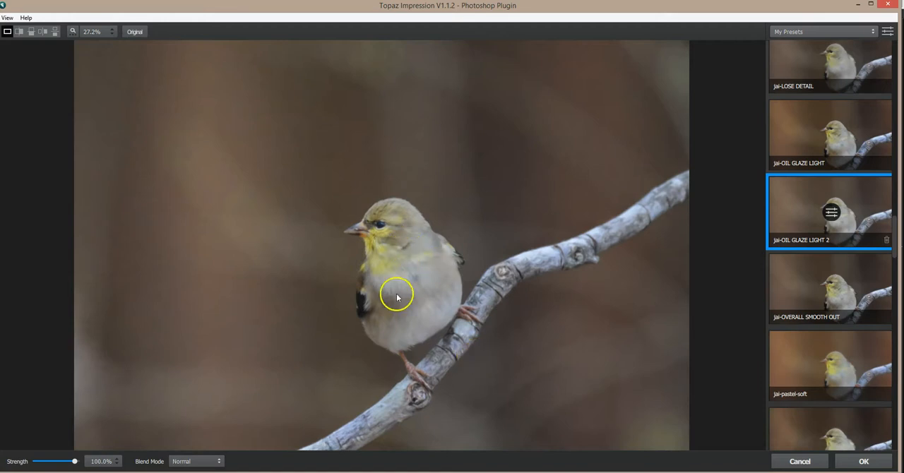
# Check the glaze effect against the original on the bird's feathers and apply it to the bird copy.
pyautogui.scroll(5, 406, 250)
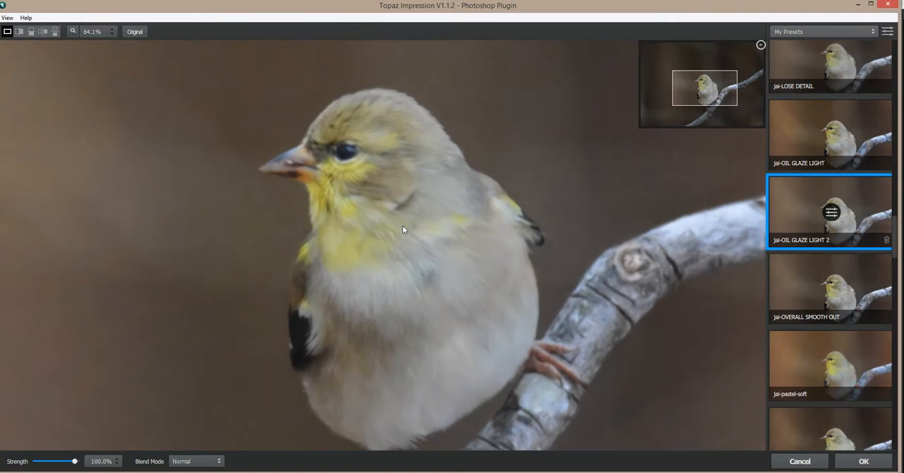
pyautogui.click(402, 226)
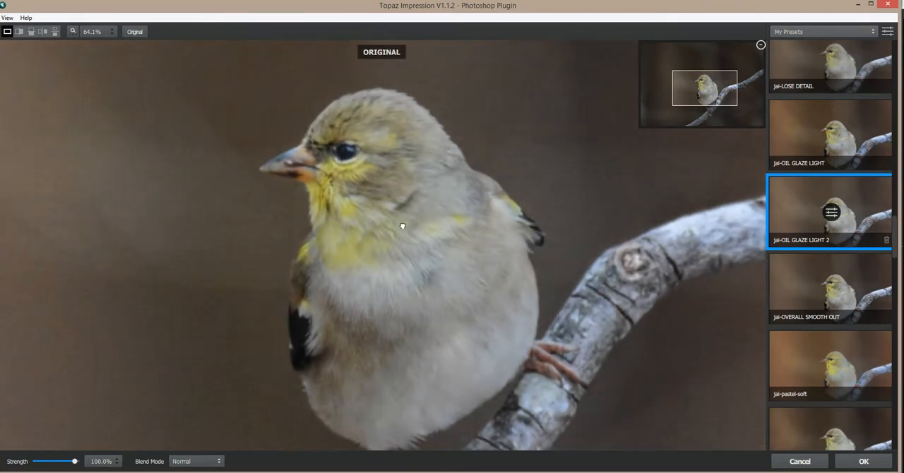
pyautogui.click(402, 226)
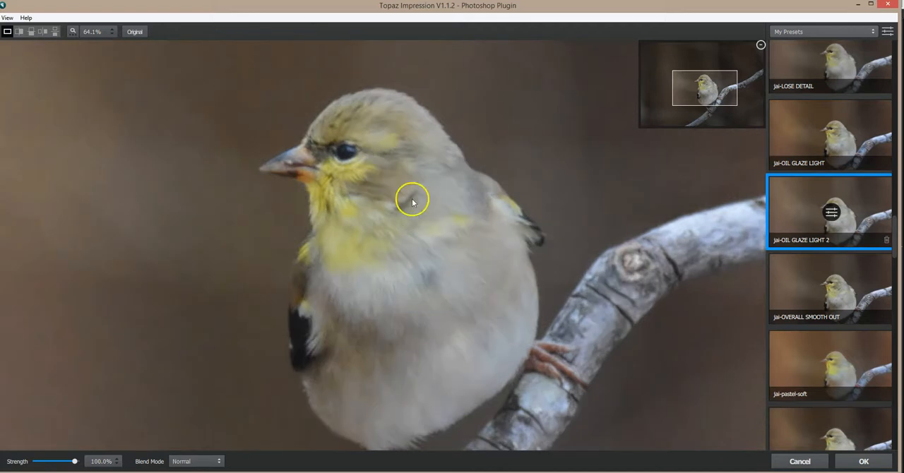
pyautogui.click(863, 462)
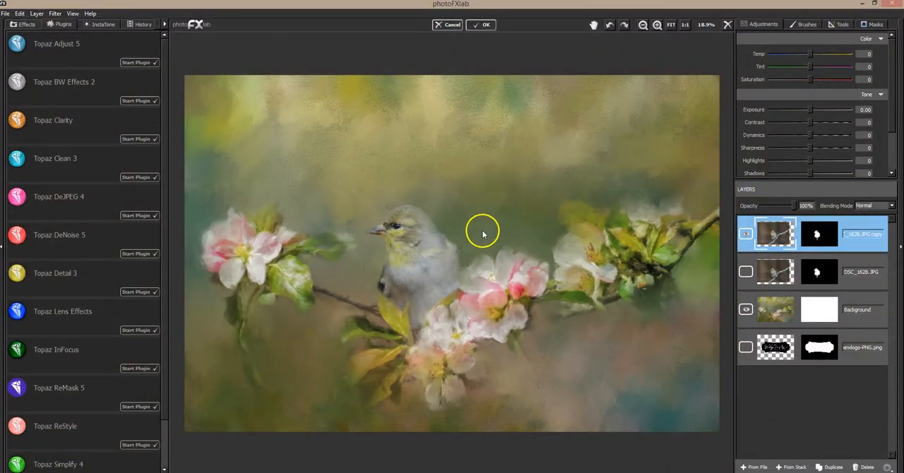
# Paint on the bird copy's mask along the back of the head and upper back with Brush Value 255, Brush Size 0.04 and Flow 0.11.
pyautogui.click(382, 249)
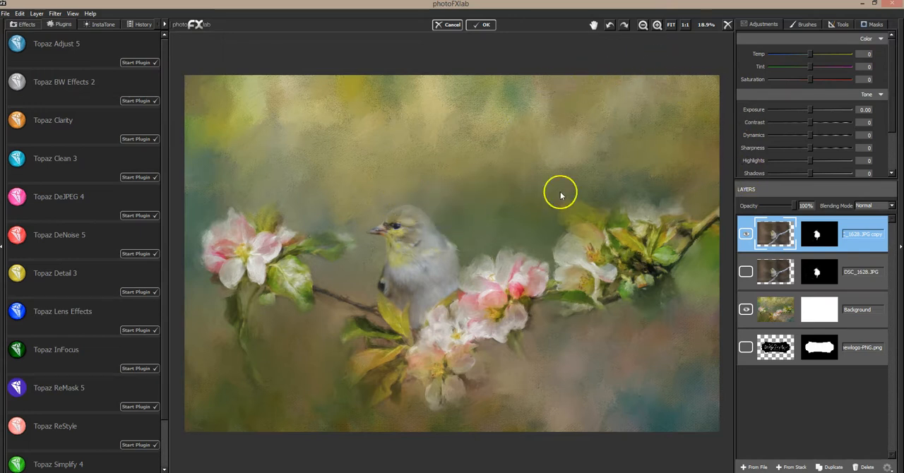
pyautogui.click(657, 25)
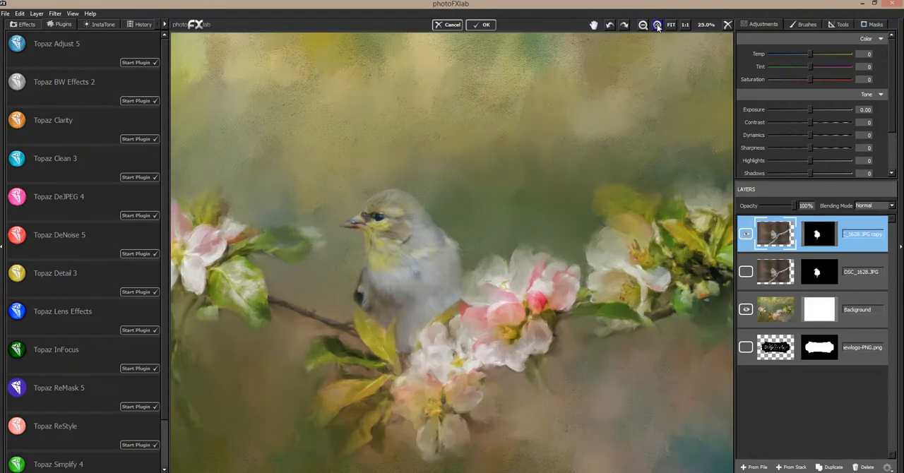
pyautogui.click(657, 25)
pyautogui.click(656, 25)
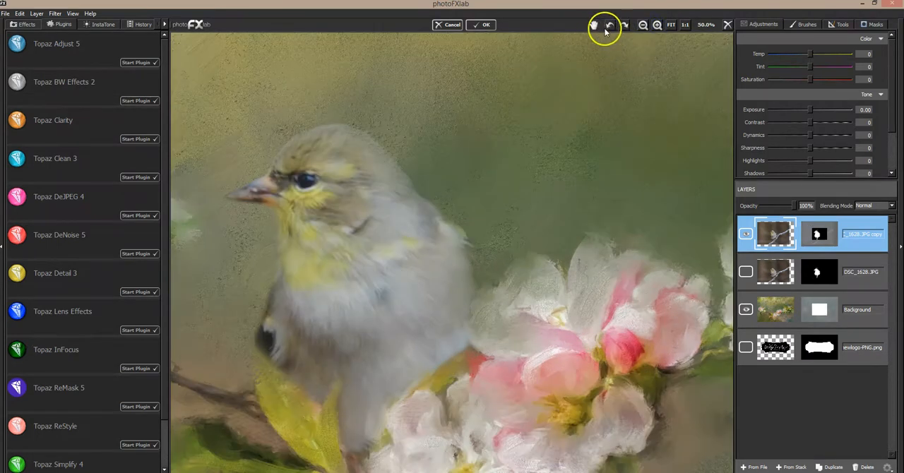
pyautogui.moveTo(445, 207); pyautogui.dragTo(538, 170)
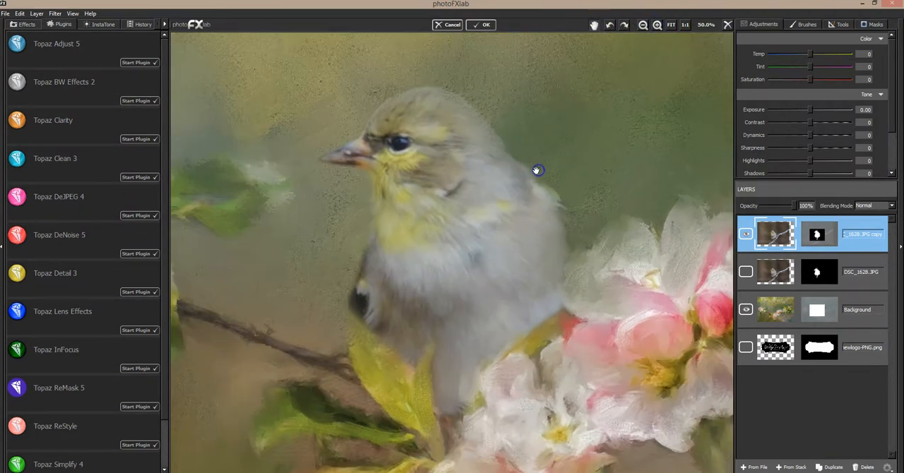
pyautogui.click(873, 24)
pyautogui.click(779, 56)
pyautogui.moveTo(782, 66); pyautogui.dragTo(783, 67)
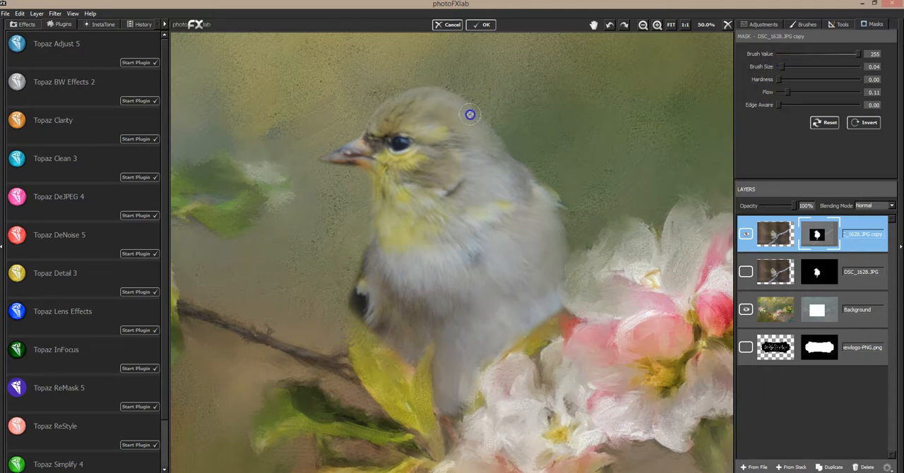
pyautogui.moveTo(482, 126); pyautogui.dragTo(483, 130)
pyautogui.moveTo(484, 132); pyautogui.dragTo(460, 119)
pyautogui.moveTo(493, 157); pyautogui.dragTo(514, 173)
# Soften the mask along the head and back with Brush Value 0, Brush Size 0.05 and Flow 0.24, and around the beak at Brush Size 0.01.
pyautogui.moveTo(787, 93); pyautogui.dragTo(793, 93)
pyautogui.moveTo(784, 55); pyautogui.dragTo(772, 54)
pyautogui.moveTo(794, 93); pyautogui.dragTo(785, 66)
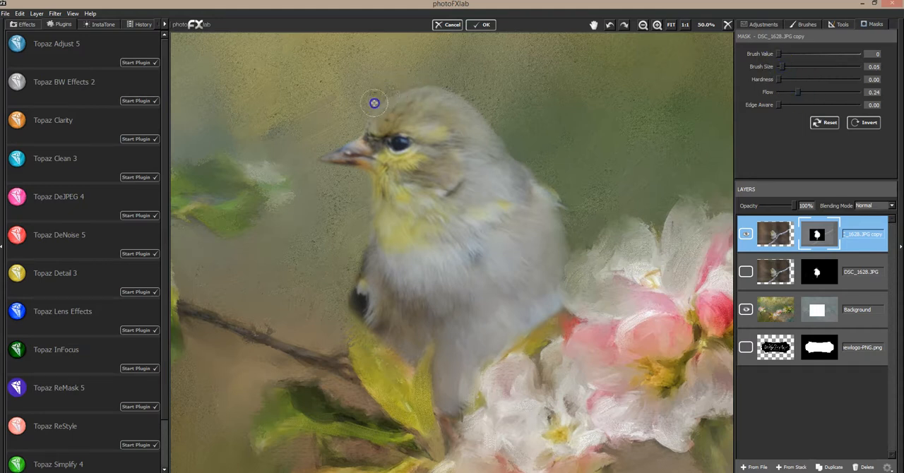
pyautogui.moveTo(373, 103)
pyautogui.mouseDown()
pyautogui.moveTo(378, 100)
pyautogui.moveTo(421, 79)
pyautogui.moveTo(458, 86)
pyautogui.moveTo(573, 192)
pyautogui.mouseUp()
pyautogui.moveTo(370, 177)
pyautogui.mouseDown()
pyautogui.moveTo(347, 237)
pyautogui.moveTo(310, 163)
pyautogui.mouseUp()
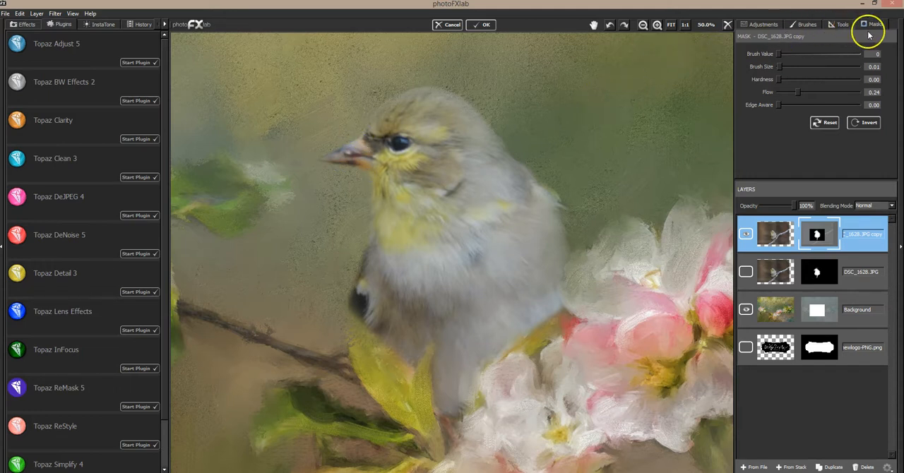
# Bring out detail on the bird's head using the Smooth/Detail brush with Strength 1.00, Flow 1.00 and Brush Size 0.05.
pyautogui.click(840, 24)
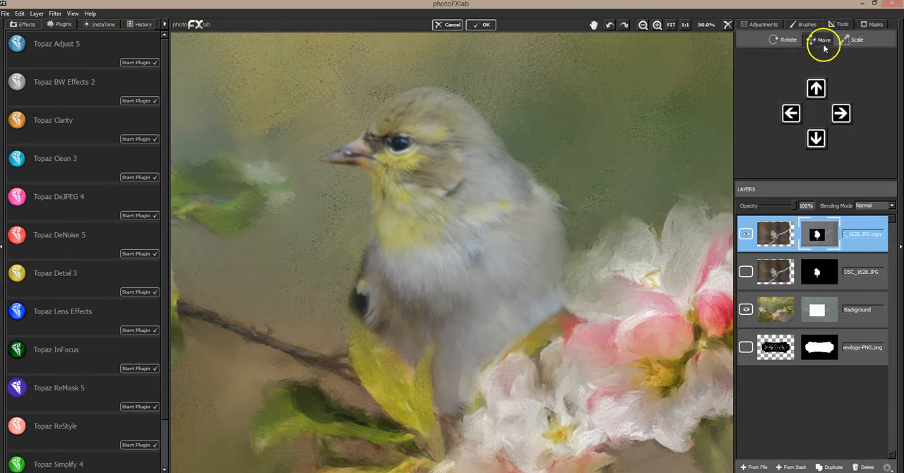
pyautogui.click(809, 24)
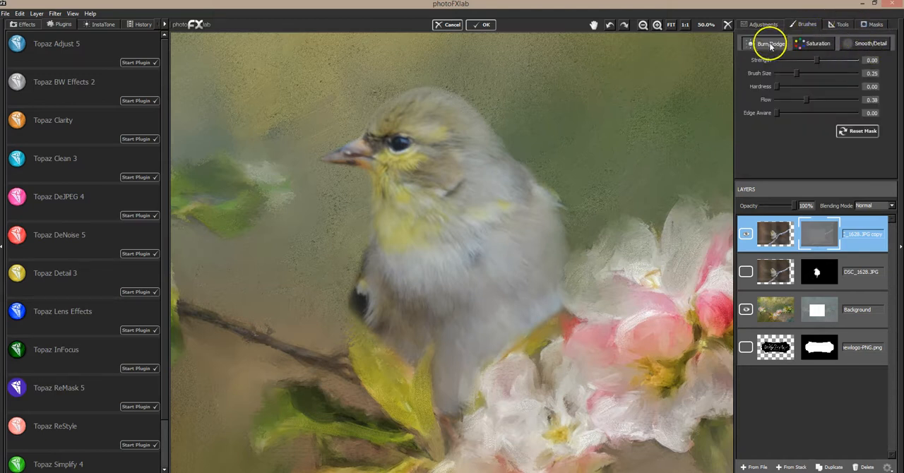
pyautogui.click(864, 45)
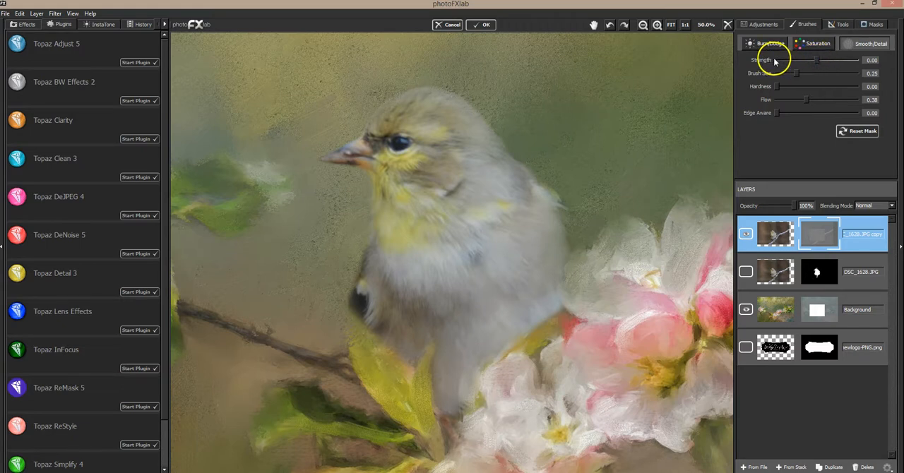
pyautogui.moveTo(818, 61); pyautogui.dragTo(856, 58)
pyautogui.moveTo(795, 74)
pyautogui.mouseDown()
pyautogui.moveTo(786, 74)
pyautogui.moveTo(807, 98)
pyautogui.moveTo(844, 104)
pyautogui.mouseUp()
pyautogui.moveTo(787, 73); pyautogui.dragTo(779, 74)
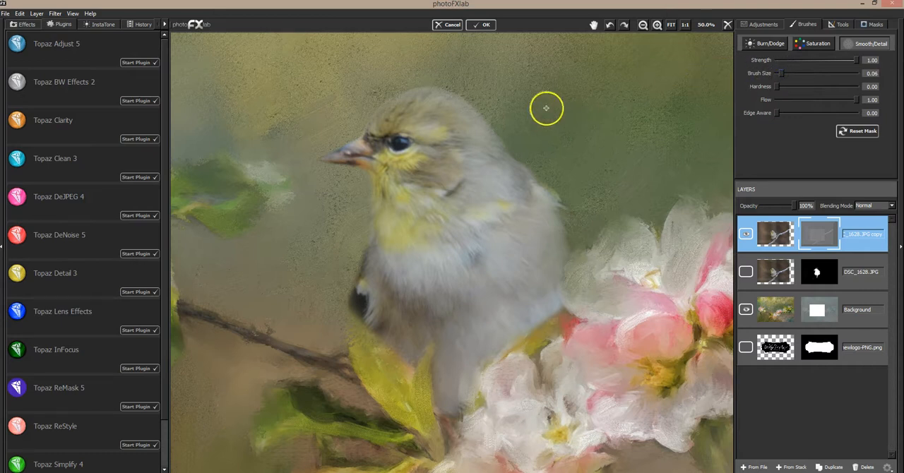
pyautogui.click(781, 75)
pyautogui.moveTo(781, 76); pyautogui.dragTo(779, 75)
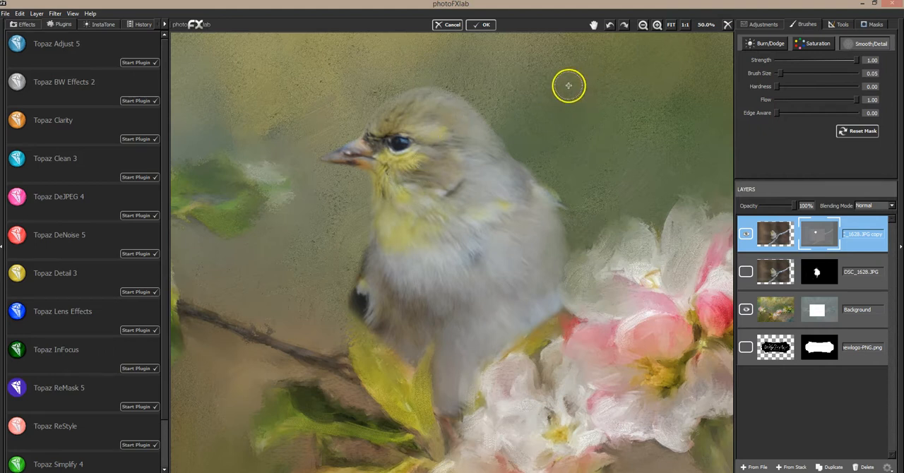
pyautogui.click(671, 26)
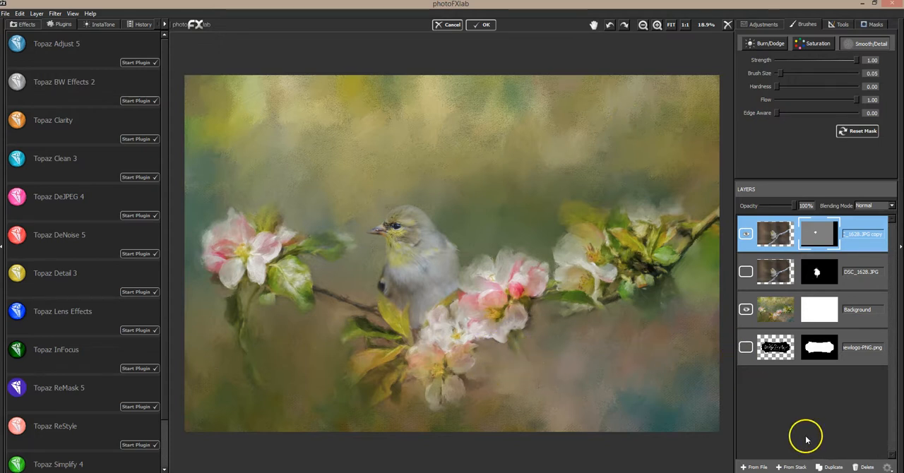
# Move the hidden DSC_1628.JPG layer to the bottom of the stack and compare the composite with and without the bird copy.
pyautogui.click(748, 274)
pyautogui.click(747, 272)
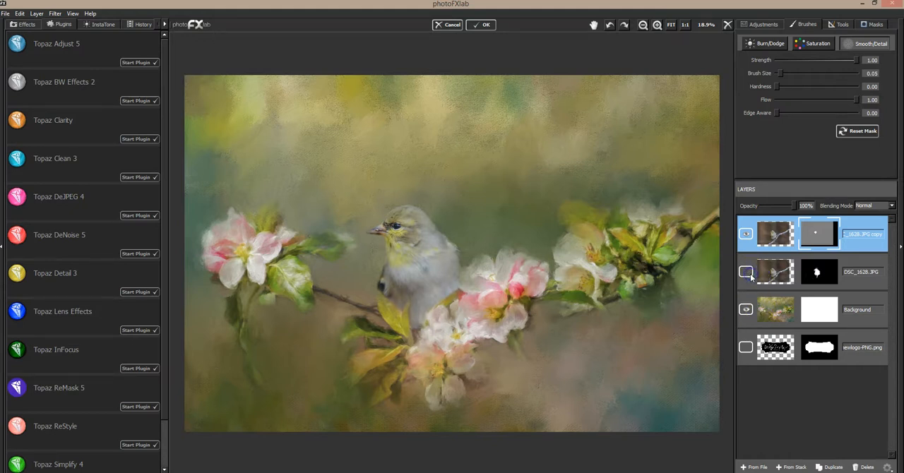
pyautogui.click(859, 266)
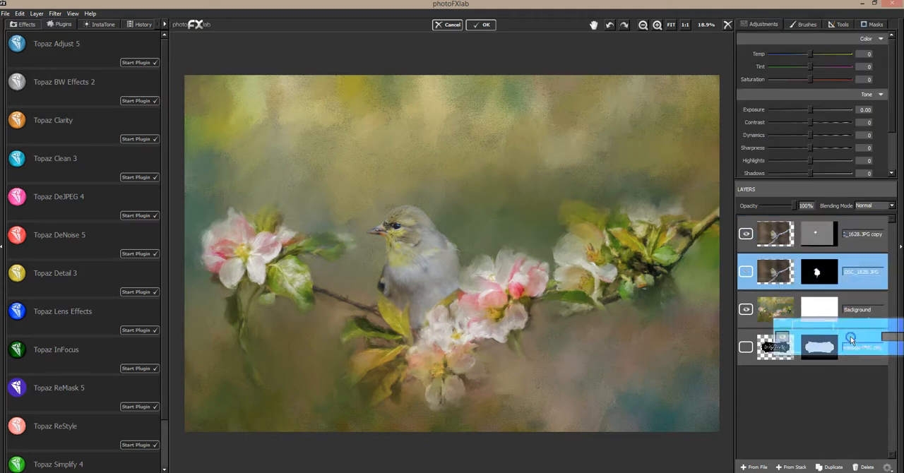
pyautogui.moveTo(853, 260); pyautogui.dragTo(842, 360)
pyautogui.click(745, 233)
pyautogui.click(744, 233)
pyautogui.click(744, 233)
pyautogui.click(745, 233)
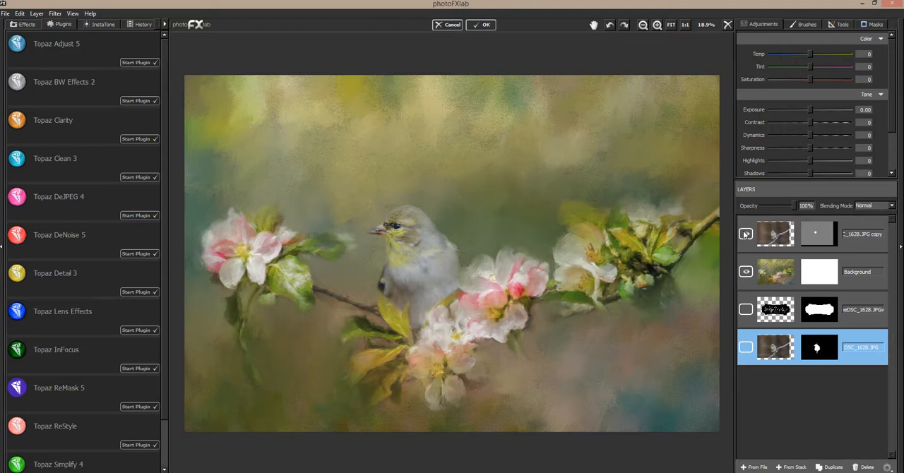
# Create a merged Stamp layer from the stack above the bird copy and duplicate it.
pyautogui.click(862, 229)
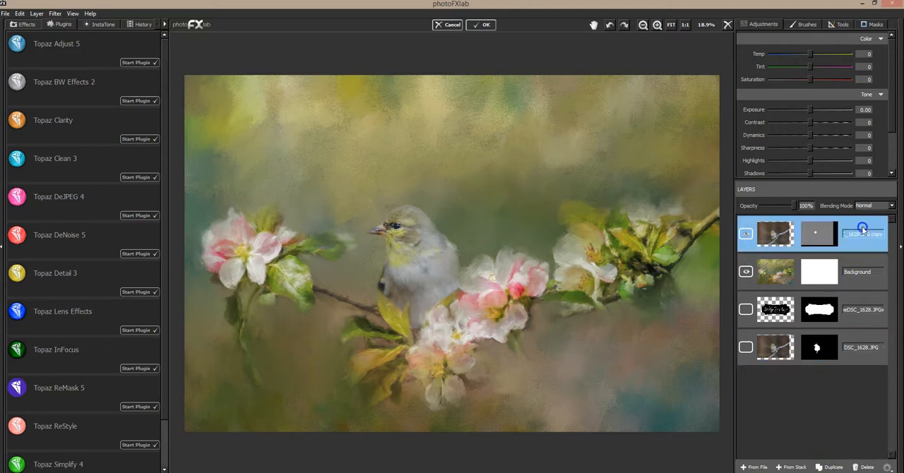
pyautogui.click(794, 467)
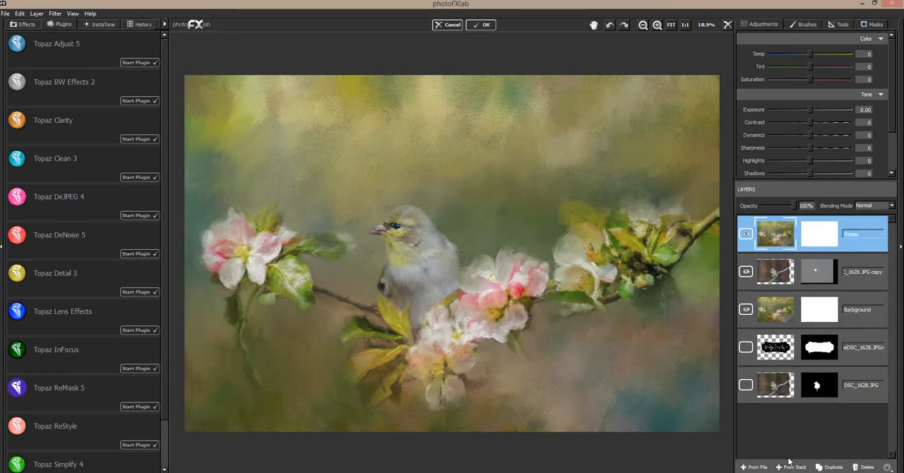
pyautogui.click(830, 466)
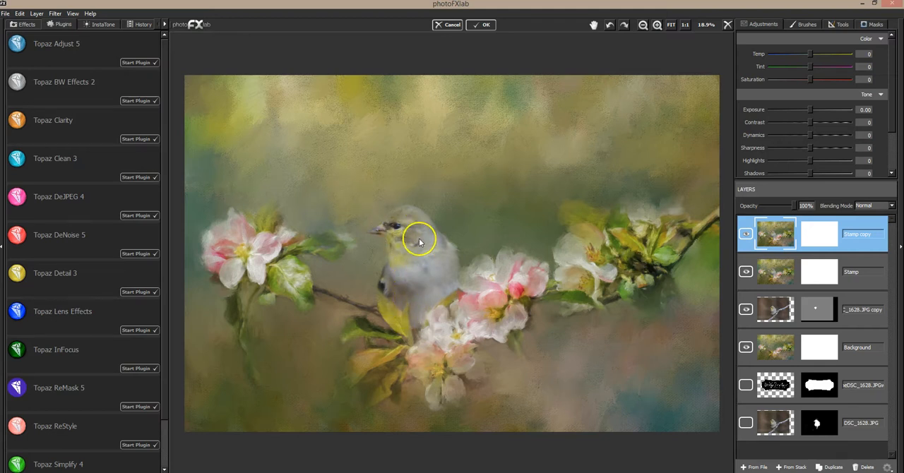
# Apply the Topaz Clarity preset Fur and Feathers I to the Stamp copy layer and compare the image with and without it.
pyautogui.click(131, 140)
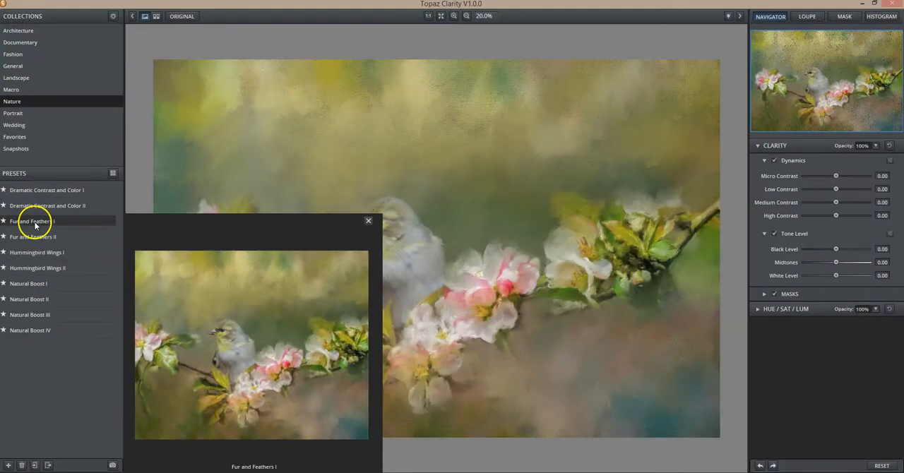
pyautogui.click(35, 225)
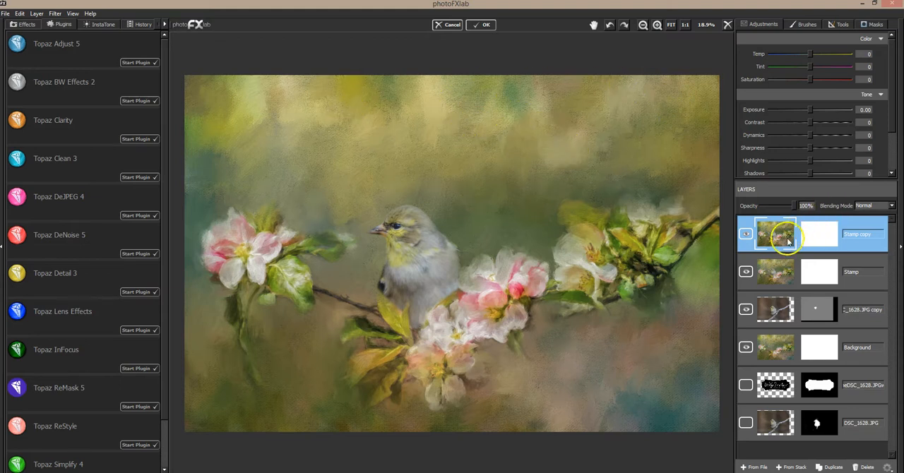
pyautogui.click(745, 233)
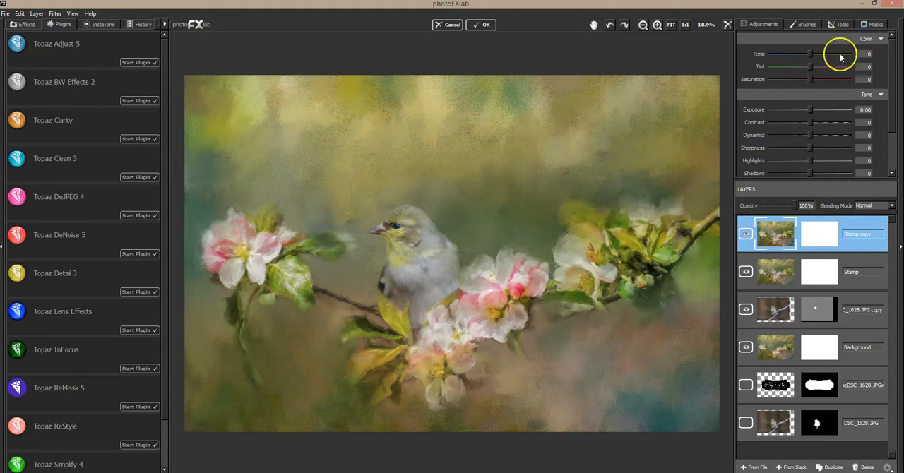
# Invert the Stamp copy layer's mask to black and set the mask brush to value 255, size 0.12 and flow 0.50.
pyautogui.click(872, 24)
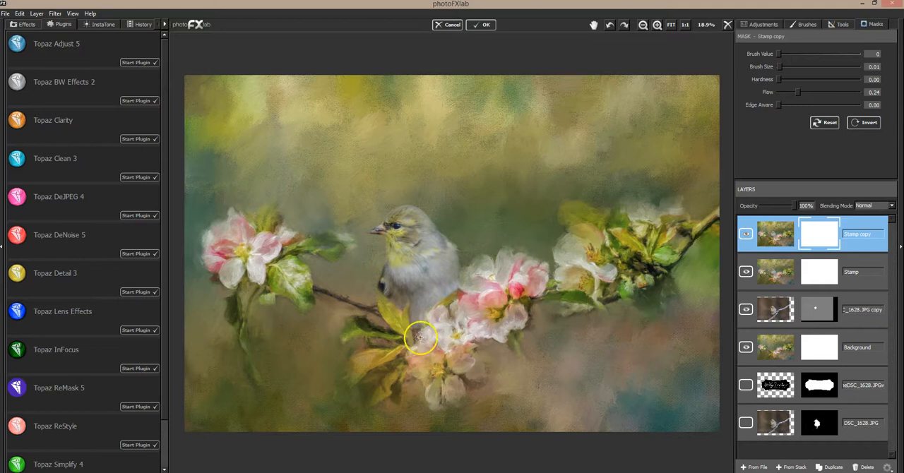
pyautogui.click(862, 124)
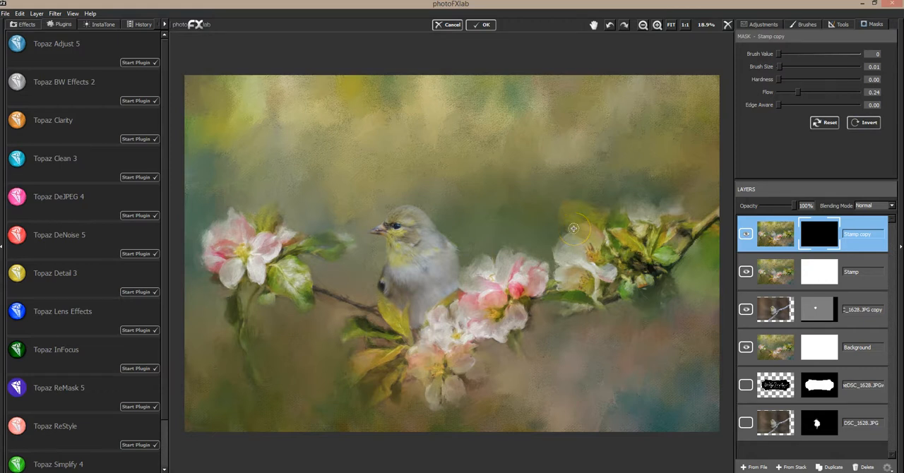
pyautogui.moveTo(851, 53); pyautogui.dragTo(861, 54)
pyautogui.moveTo(799, 92); pyautogui.dragTo(819, 92)
pyautogui.moveTo(779, 66); pyautogui.dragTo(785, 66)
pyautogui.moveTo(153, 471)
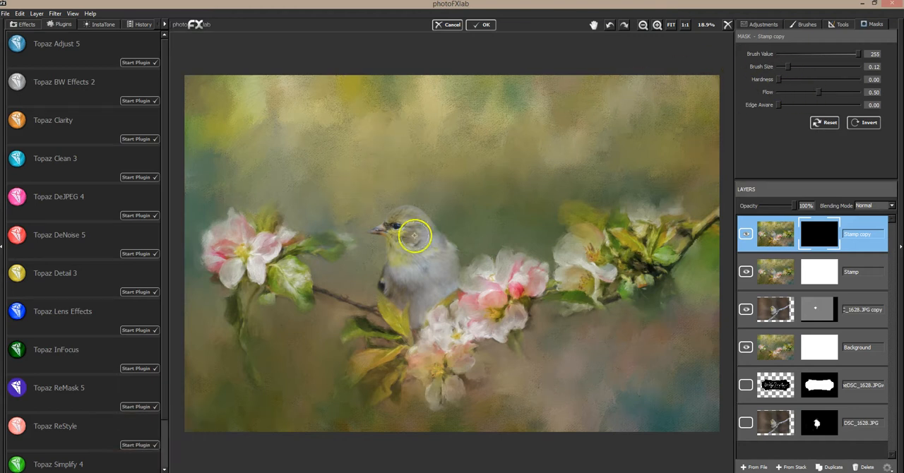
# Paint white on the Stamp copy mask over the bird's head and body to reveal the Clarity effect there.
pyautogui.moveTo(395, 221)
pyautogui.mouseDown()
pyautogui.moveTo(417, 224)
pyautogui.moveTo(424, 240)
pyautogui.moveTo(418, 222)
pyautogui.moveTo(437, 258)
pyautogui.moveTo(419, 222)
pyautogui.moveTo(432, 253)
pyautogui.moveTo(374, 230)
pyautogui.mouseUp()
pyautogui.moveTo(396, 269)
pyautogui.mouseDown()
pyautogui.moveTo(401, 247)
pyautogui.moveTo(390, 288)
pyautogui.moveTo(399, 255)
pyautogui.moveTo(408, 300)
pyautogui.moveTo(408, 288)
pyautogui.moveTo(426, 304)
pyautogui.moveTo(425, 233)
pyautogui.moveTo(447, 283)
pyautogui.moveTo(444, 299)
pyautogui.moveTo(415, 229)
pyautogui.moveTo(405, 298)
pyautogui.moveTo(398, 228)
pyautogui.mouseUp()
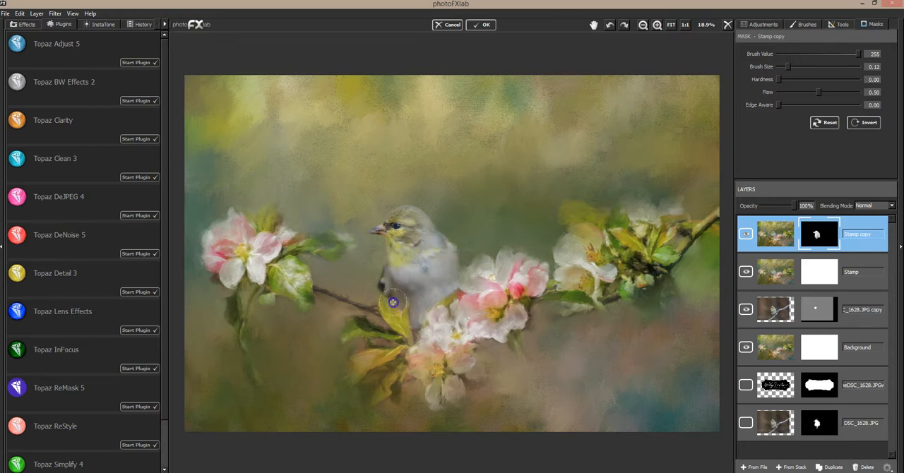
pyautogui.moveTo(402, 220)
pyautogui.mouseDown()
pyautogui.moveTo(413, 215)
pyautogui.moveTo(423, 227)
pyautogui.moveTo(403, 222)
pyautogui.mouseUp()
pyautogui.click(789, 242)
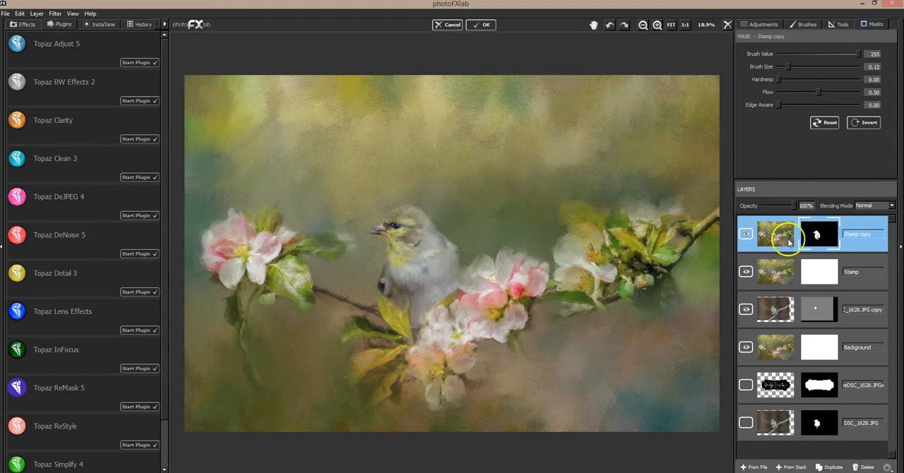
# Reveal the Clarity effect on the blossoms and leaves around the bird, and compare the image with and without the Stamp copy layer.
pyautogui.moveTo(455, 300); pyautogui.dragTo(480, 275)
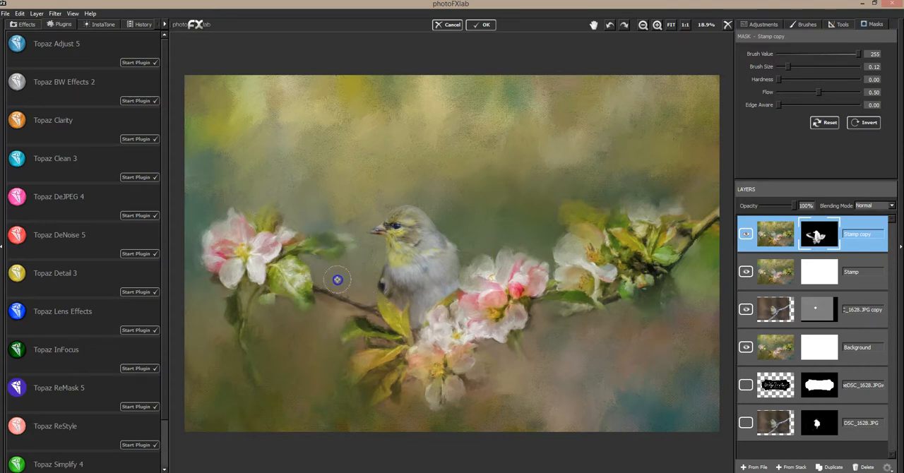
pyautogui.moveTo(218, 248)
pyautogui.mouseDown()
pyautogui.moveTo(246, 303)
pyautogui.moveTo(281, 300)
pyautogui.mouseUp()
pyautogui.moveTo(506, 262)
pyautogui.mouseDown()
pyautogui.moveTo(498, 258)
pyautogui.moveTo(517, 242)
pyautogui.mouseUp()
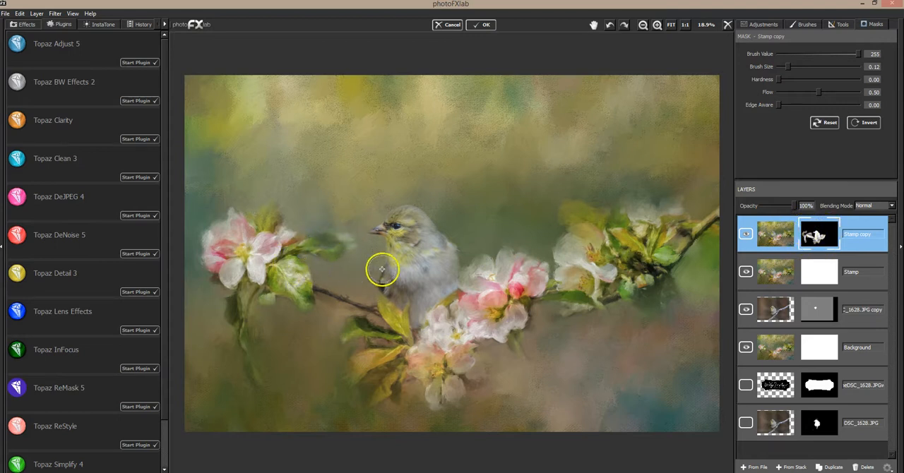
pyautogui.click(746, 235)
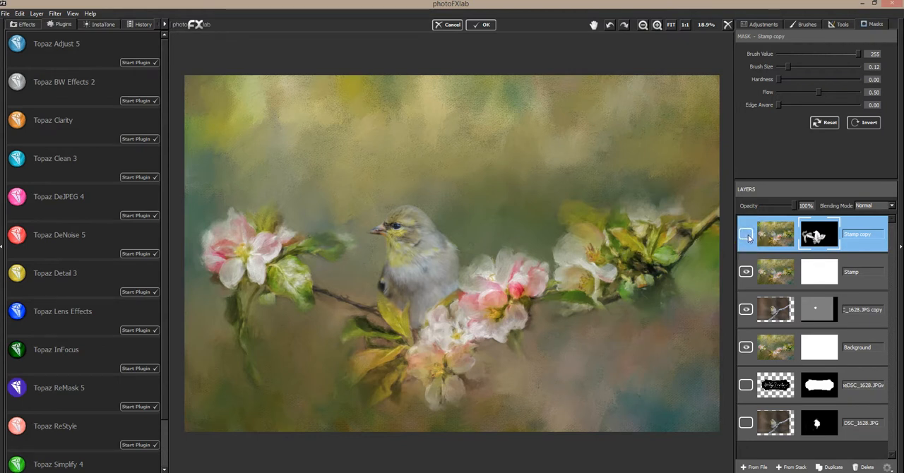
pyautogui.click(747, 233)
# Strengthen the Clarity effect on the bird's face, breast and body by painting the mask with the flow set to 0.99.
pyautogui.moveTo(820, 93); pyautogui.dragTo(856, 93)
pyautogui.click(400, 223)
pyautogui.moveTo(414, 231)
pyautogui.mouseDown()
pyautogui.moveTo(429, 258)
pyautogui.moveTo(423, 230)
pyautogui.moveTo(431, 272)
pyautogui.moveTo(443, 273)
pyautogui.moveTo(440, 252)
pyautogui.moveTo(432, 283)
pyautogui.moveTo(397, 234)
pyautogui.mouseUp()
pyautogui.moveTo(396, 280)
pyautogui.mouseDown()
pyautogui.moveTo(418, 279)
pyautogui.moveTo(441, 297)
pyautogui.mouseUp()
pyautogui.moveTo(434, 266); pyautogui.dragTo(436, 276)
pyautogui.moveTo(434, 284); pyautogui.dragTo(424, 303)
pyautogui.moveTo(398, 225); pyautogui.dragTo(394, 225)
# Refine the mask over the bird's beak, eye, crown and back edge with brush size 0.04, and check the Stamp copy layer's effect.
pyautogui.moveTo(788, 66); pyautogui.dragTo(782, 67)
pyautogui.moveTo(373, 228); pyautogui.dragTo(381, 230)
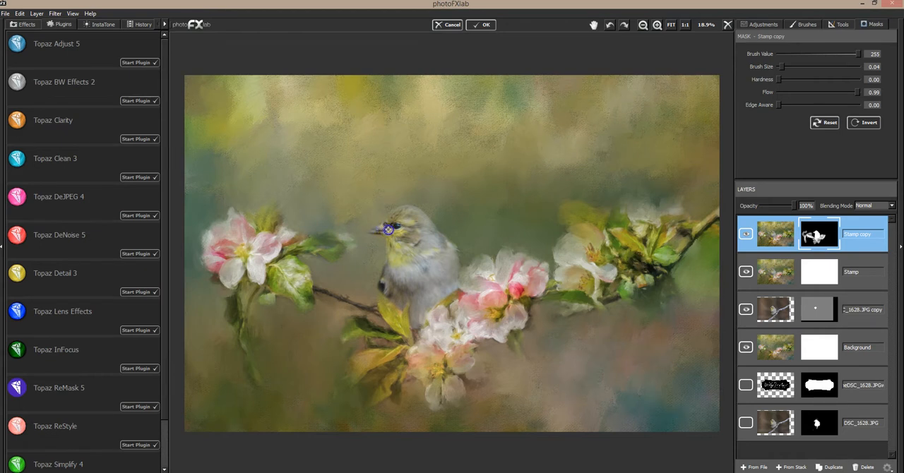
pyautogui.moveTo(376, 229)
pyautogui.mouseDown()
pyautogui.moveTo(473, 197)
pyautogui.moveTo(394, 225)
pyautogui.mouseUp()
pyautogui.moveTo(414, 216); pyautogui.dragTo(412, 216)
pyautogui.moveTo(451, 258); pyautogui.dragTo(455, 270)
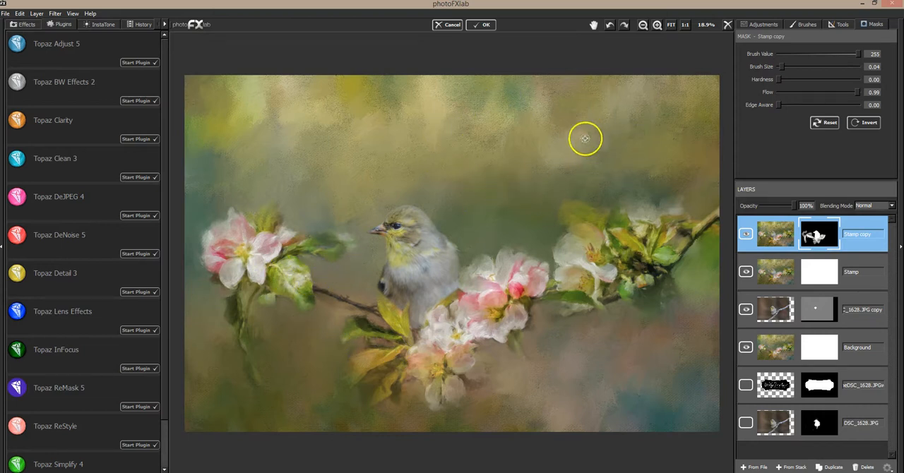
pyautogui.click(746, 236)
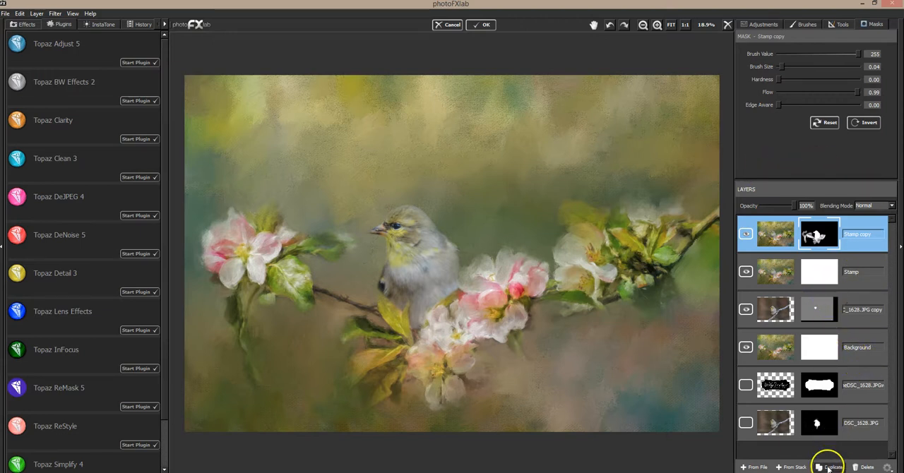
# Create a new merged Stamp layer from the whole stack and duplicate it.
pyautogui.click(795, 468)
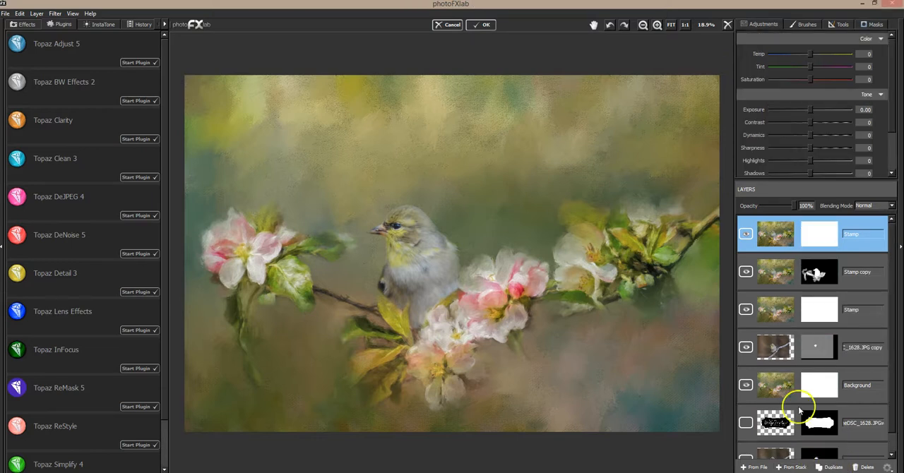
pyautogui.click(441, 305)
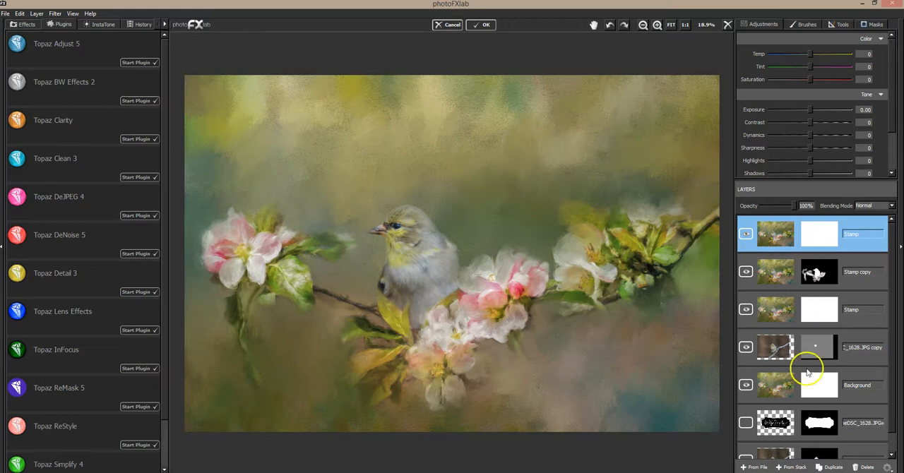
pyautogui.click(834, 468)
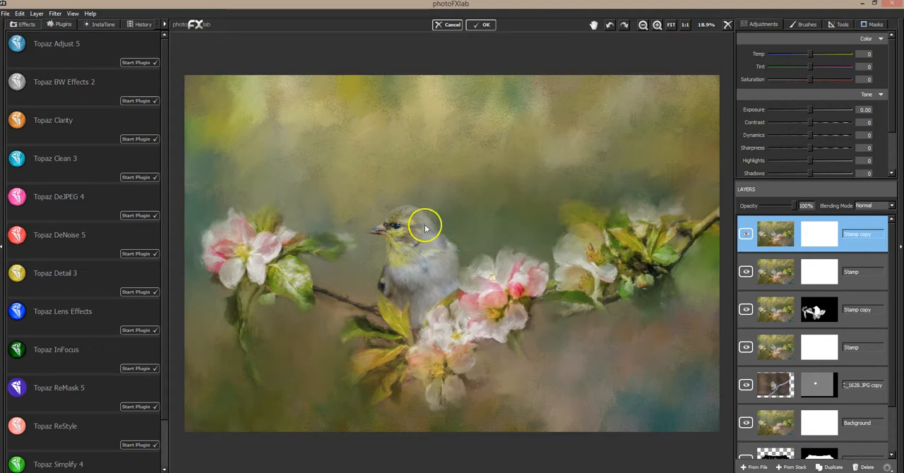
# Open the new Stamp copy layer in Topaz Impression and preview the jai-CLOUDS preset.
pyautogui.click(55, 14)
pyautogui.moveTo(84, 52)
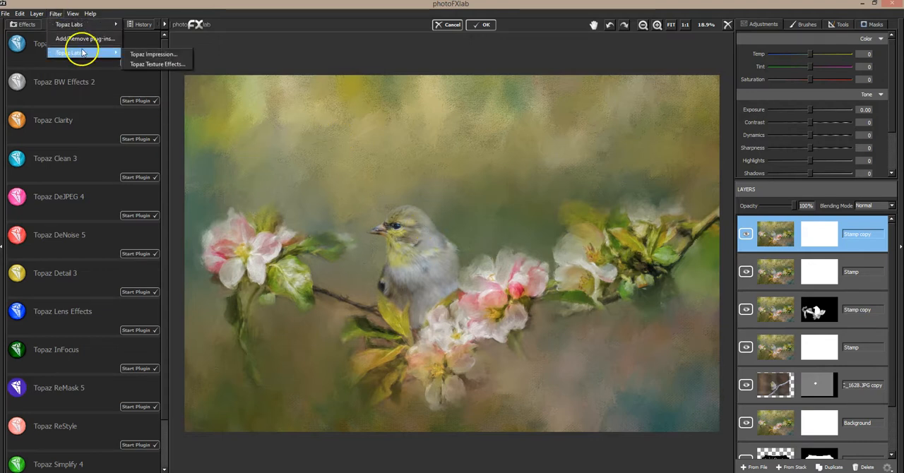
pyautogui.click(154, 54)
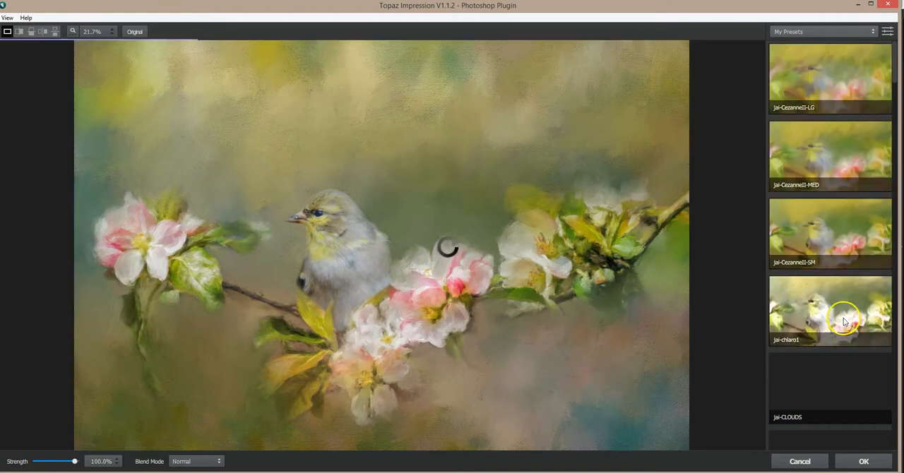
pyautogui.click(808, 387)
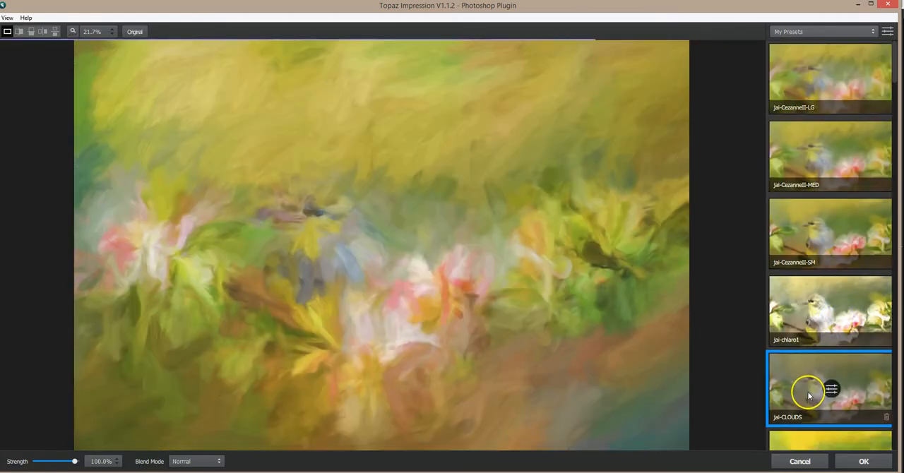
pyautogui.scroll(-5, 812, 374)
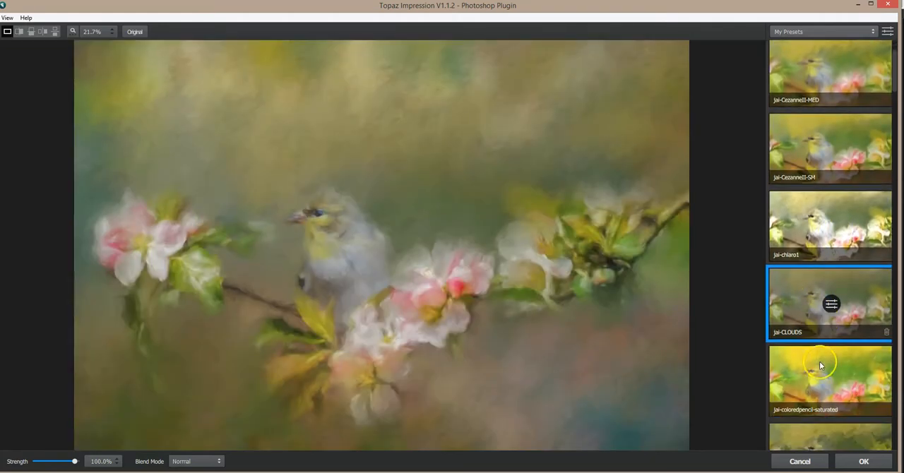
pyautogui.scroll(-1, 821, 364)
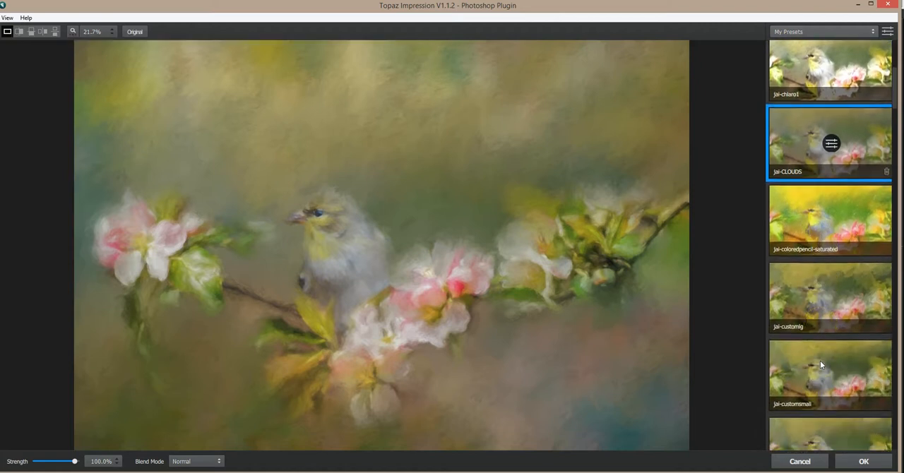
# Preview the jai-degas-forest and jai-DREAMY-DISTANCE presets, and leave Topaz Impression without applying any of them.
pyautogui.click(821, 365)
pyautogui.scroll(-2, 820, 364)
pyautogui.click(820, 362)
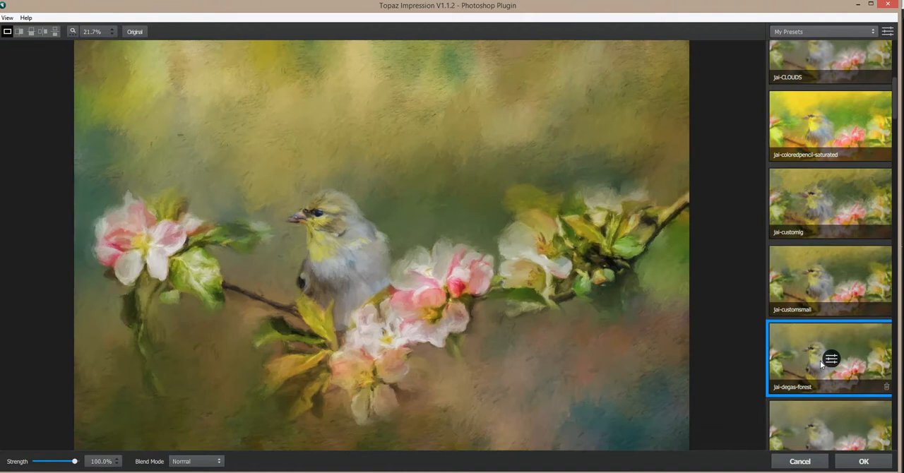
pyautogui.click(563, 264)
pyautogui.scroll(-1, 807, 359)
pyautogui.click(808, 379)
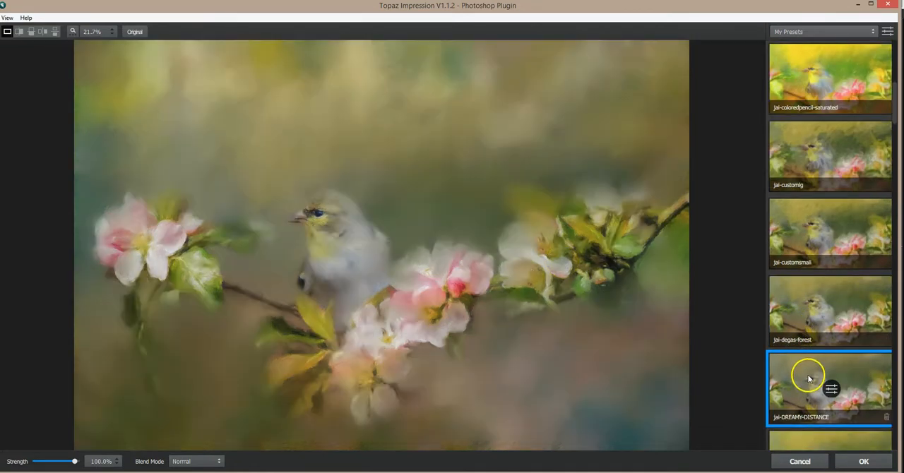
pyautogui.click(595, 300)
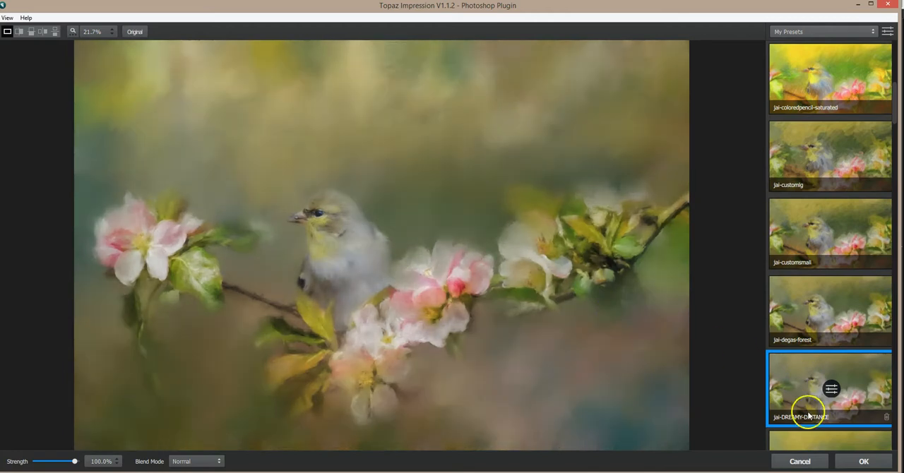
pyautogui.click(812, 466)
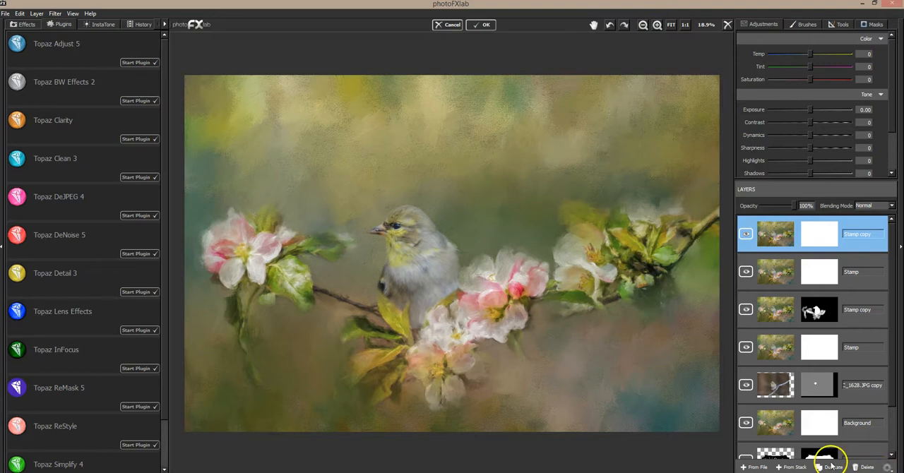
# Examine the bird's feathers, face and edges and the surrounding blossoms at up to 100% magnification, and return to the full image.
pyautogui.click(656, 25)
pyautogui.click(657, 26)
pyautogui.click(658, 26)
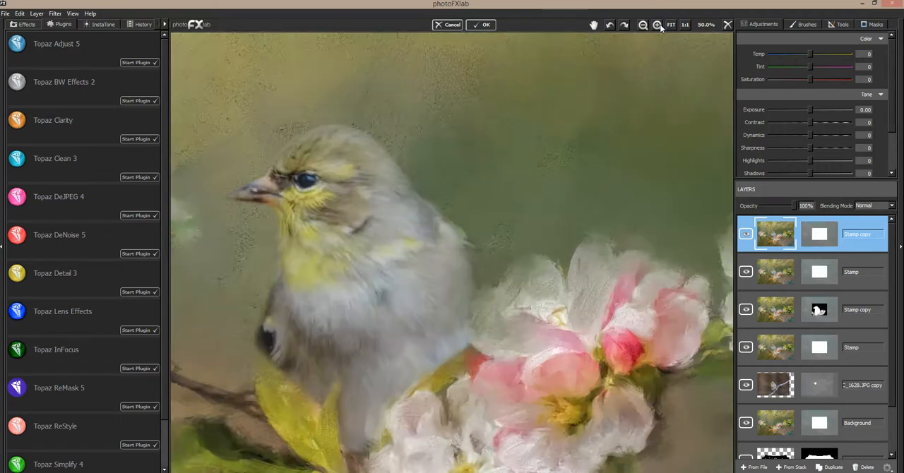
pyautogui.click(659, 26)
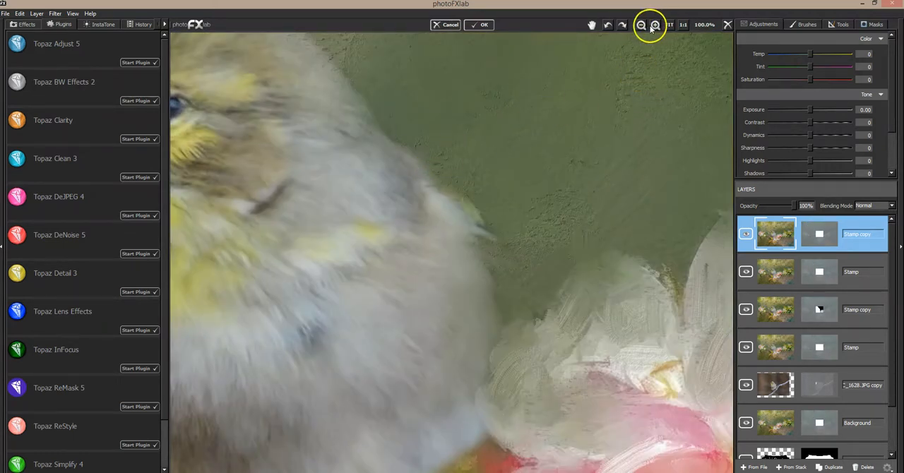
pyautogui.click(590, 24)
pyautogui.moveTo(521, 141); pyautogui.dragTo(595, 156)
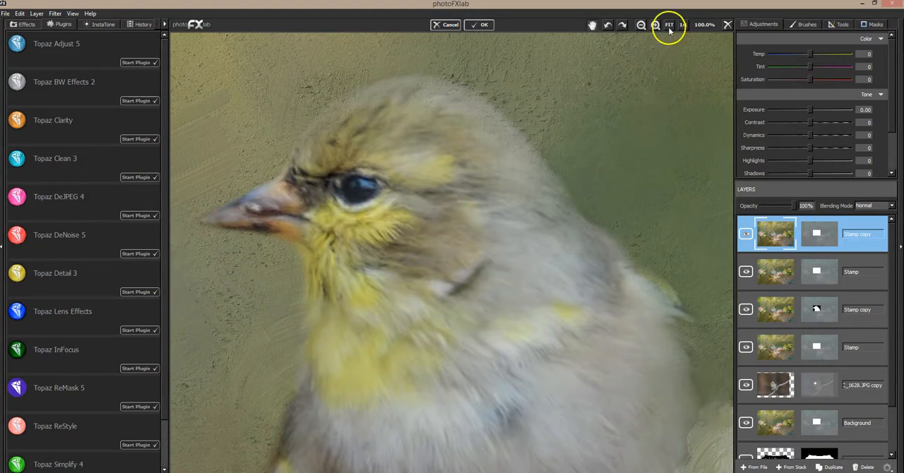
pyautogui.click(641, 24)
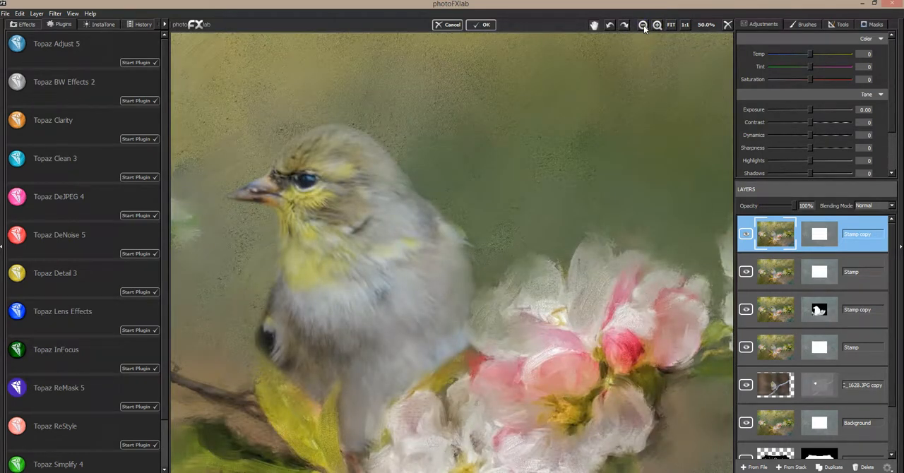
pyautogui.click(643, 25)
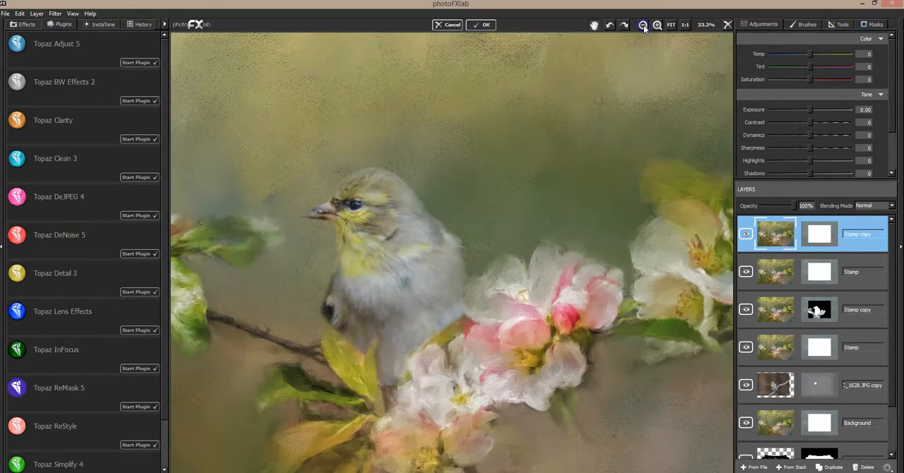
pyautogui.click(643, 25)
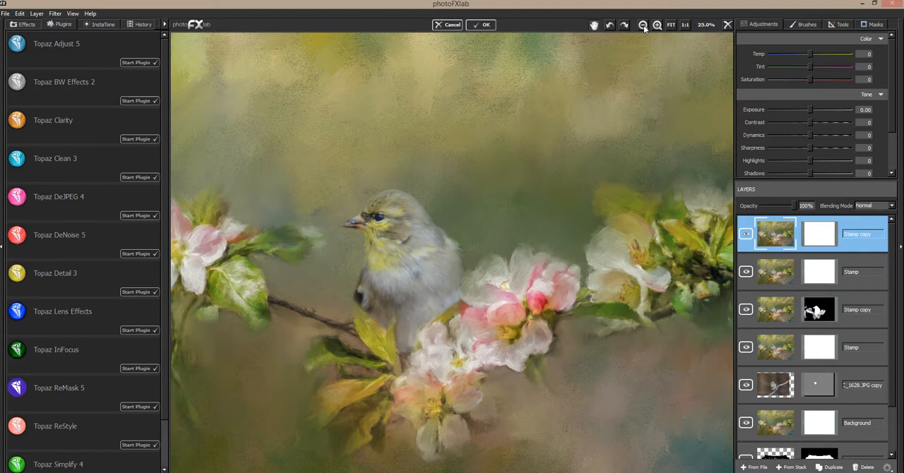
pyautogui.click(644, 25)
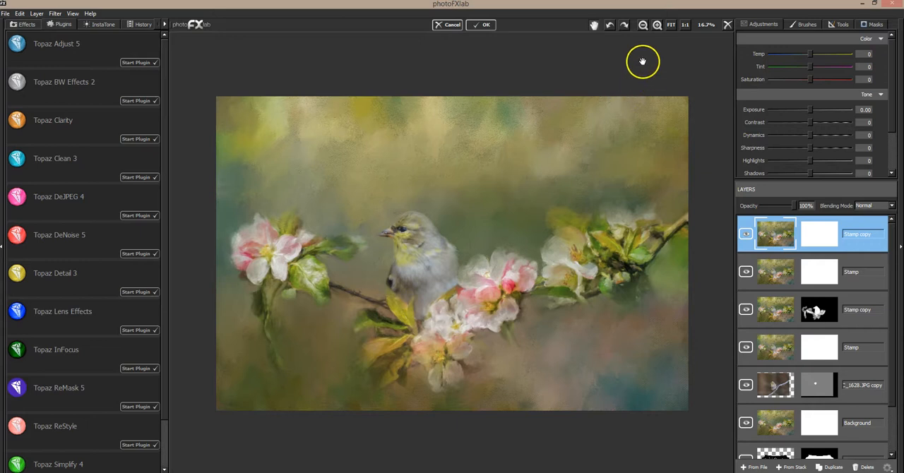
pyautogui.click(656, 26)
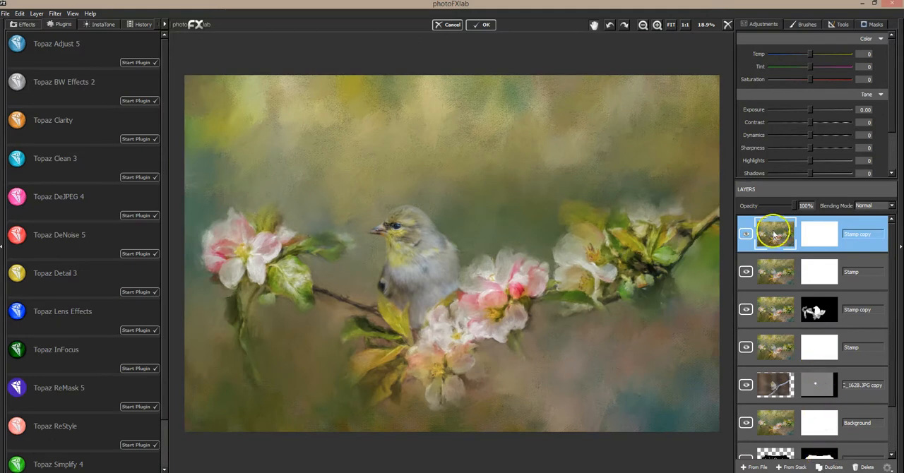
# Duplicate the top Stamp copy layer and set the duplicate's opacity to 51%.
pyautogui.click(808, 233)
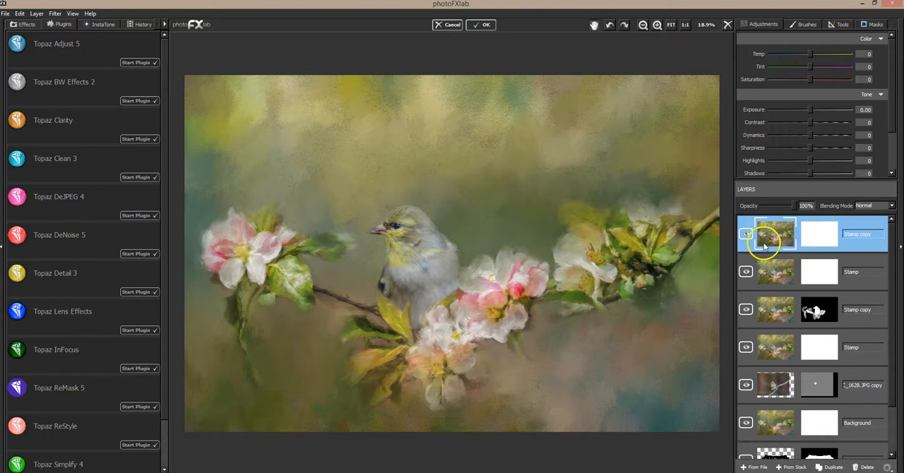
pyautogui.click(837, 466)
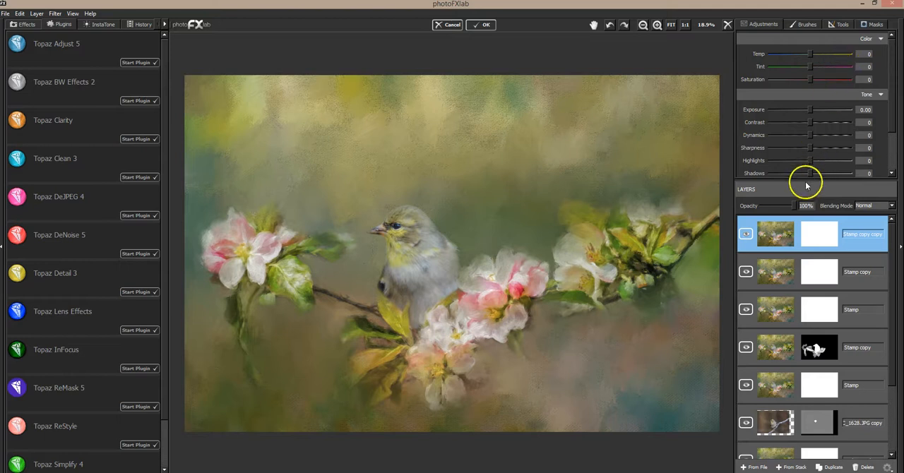
pyautogui.moveTo(789, 206); pyautogui.dragTo(777, 210)
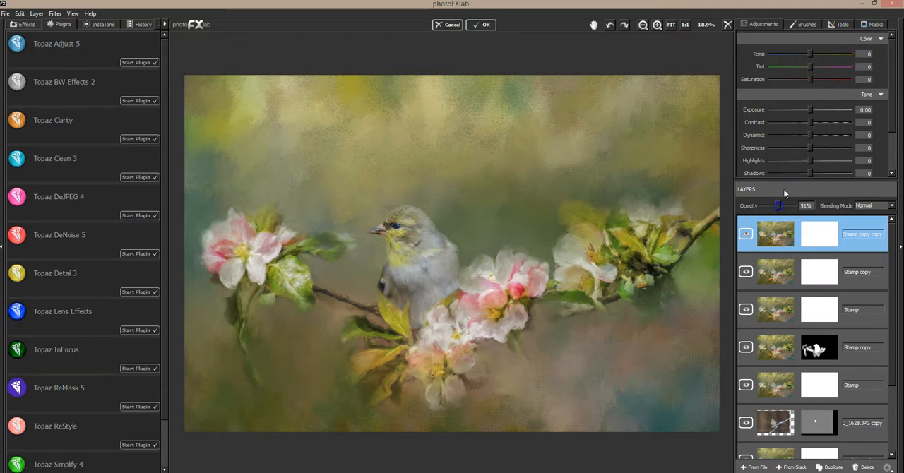
# Shift the semi-transparent duplicate down and to the left over the image, enlarge it slightly, and reposition it.
pyautogui.click(839, 24)
pyautogui.click(819, 40)
pyautogui.moveTo(529, 137); pyautogui.dragTo(483, 251)
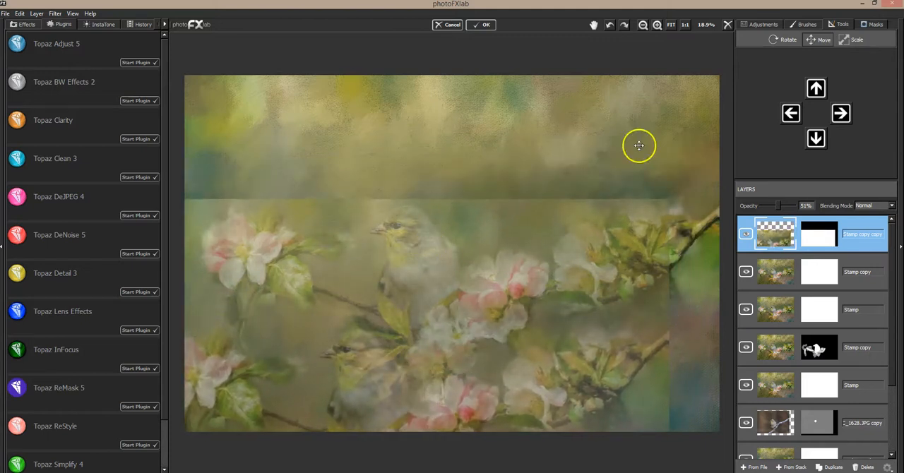
pyautogui.click(845, 40)
pyautogui.moveTo(463, 218); pyautogui.dragTo(510, 192)
pyautogui.click(819, 41)
pyautogui.moveTo(494, 225); pyautogui.dragTo(487, 239)
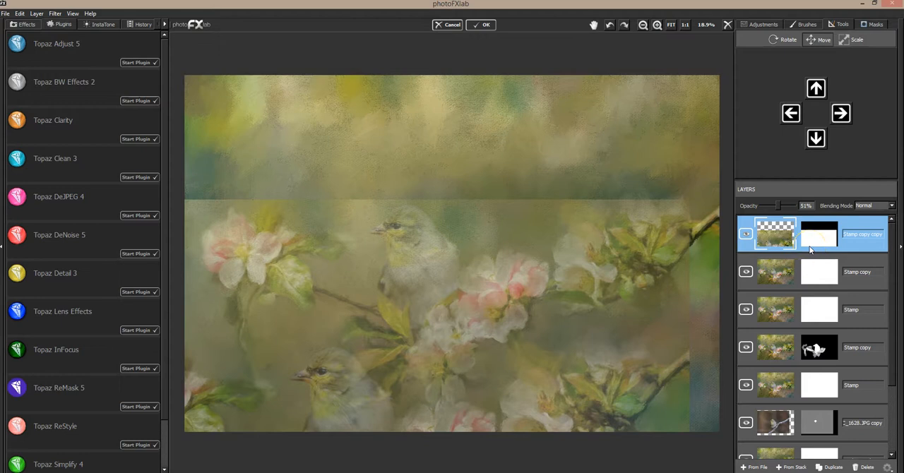
# Set the Stamp copy copy layer's opacity to 100% and its blending mode to Soft Light.
pyautogui.click(875, 205)
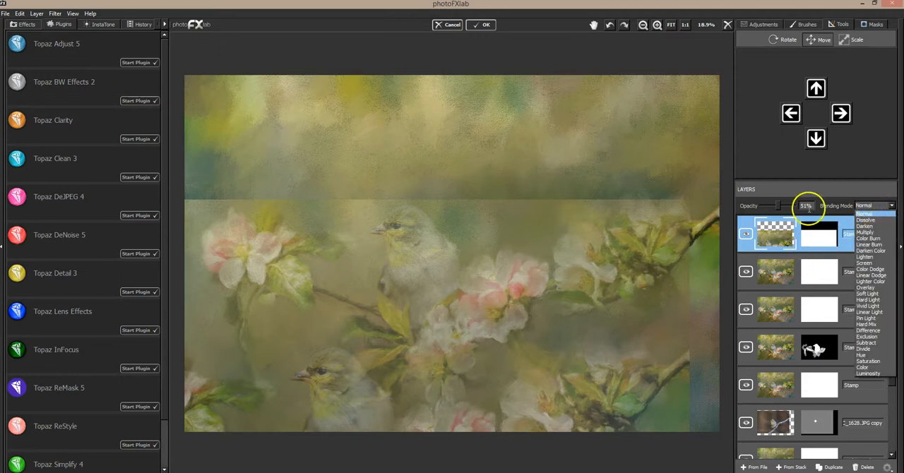
pyautogui.moveTo(775, 206); pyautogui.dragTo(798, 209)
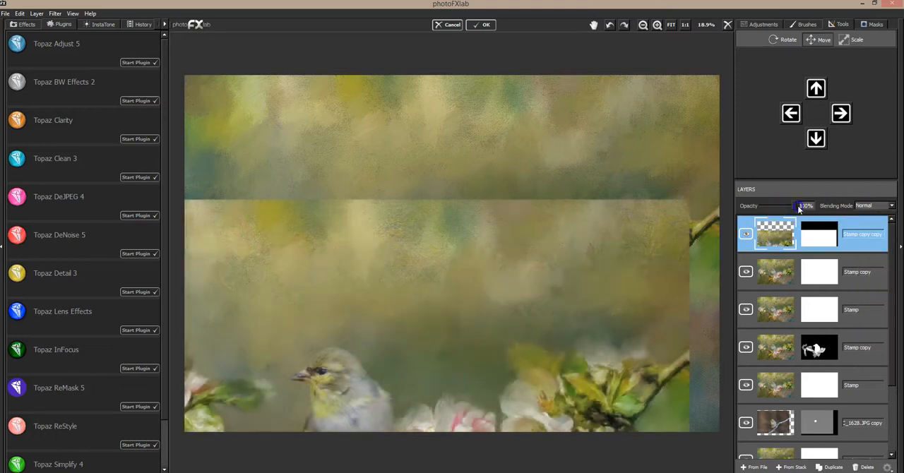
pyautogui.click(871, 205)
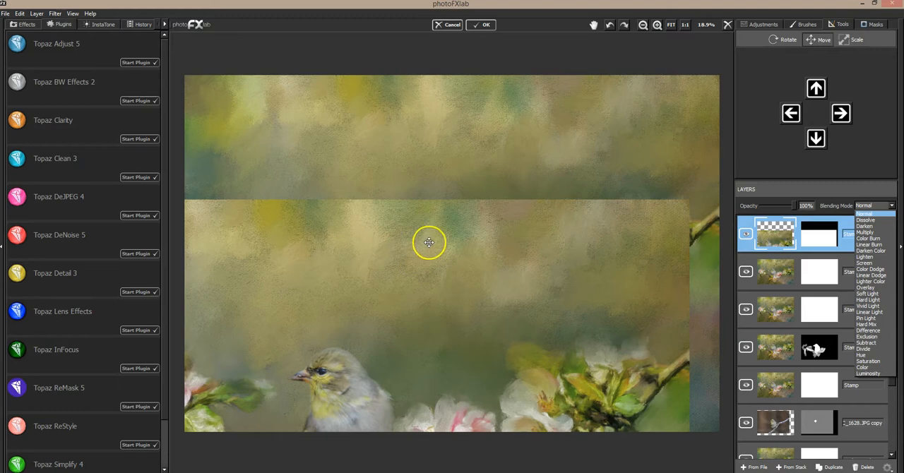
pyautogui.click(868, 294)
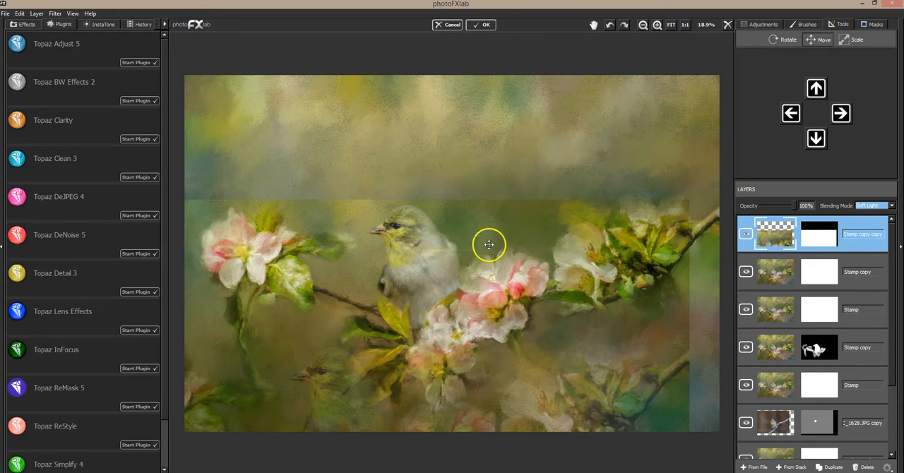
# Set the Soft Light layer's saturation to -100 and compare the image with the layer hidden and shown.
pyautogui.click(757, 23)
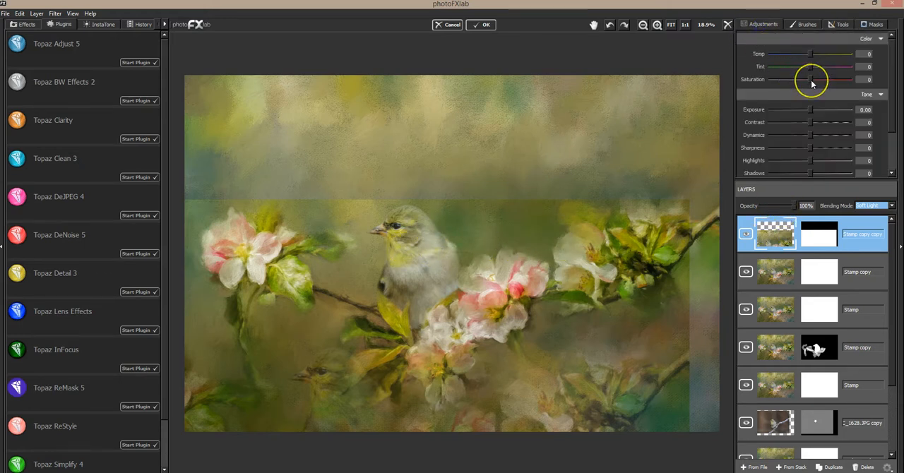
pyautogui.moveTo(811, 79); pyautogui.dragTo(771, 80)
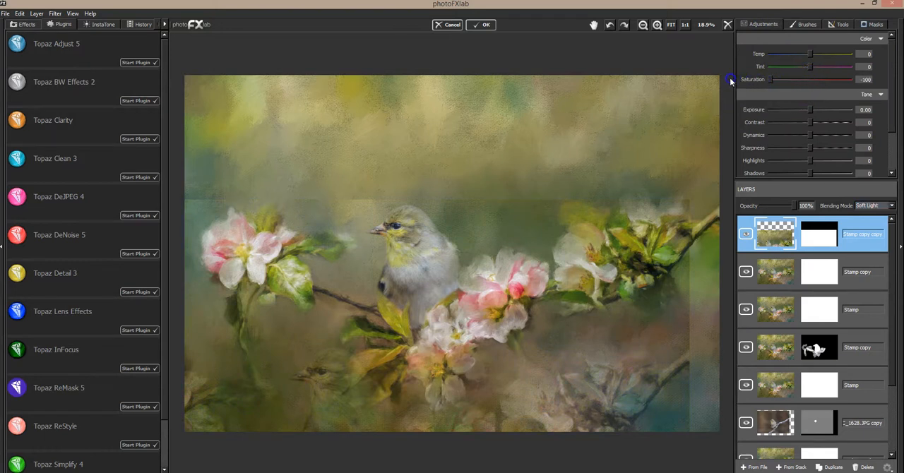
pyautogui.click(745, 235)
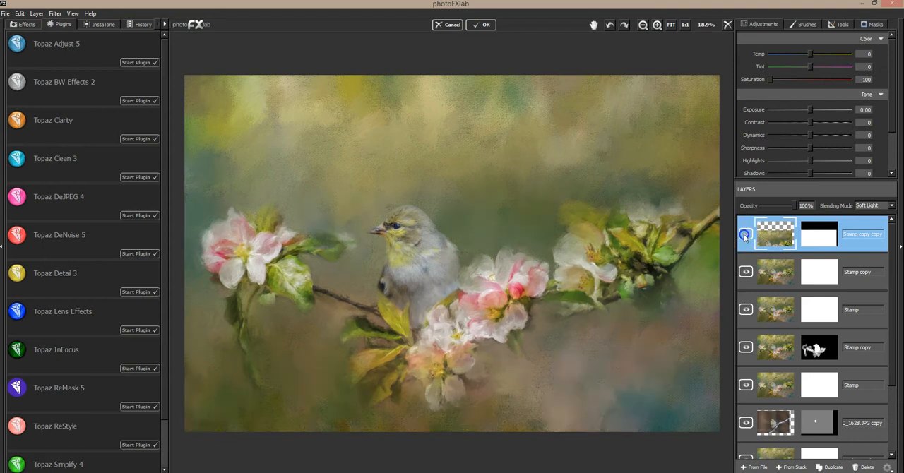
pyautogui.click(744, 235)
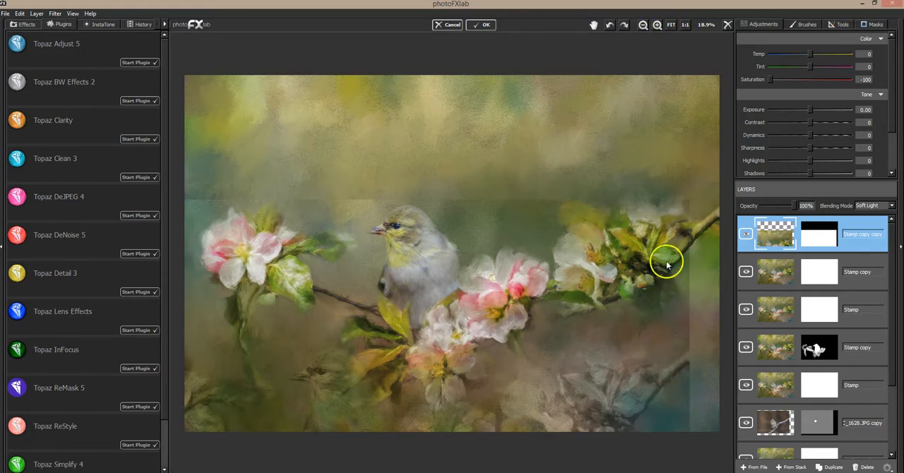
# Make the Soft Light layer's mask fully black and set its brush to value 255, size 0.05 and flow 1.00.
pyautogui.click(872, 25)
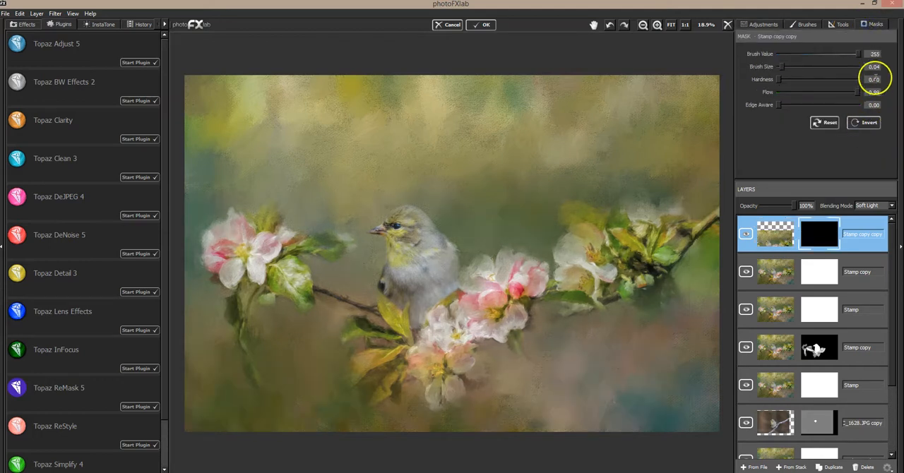
pyautogui.moveTo(858, 54); pyautogui.dragTo(861, 54)
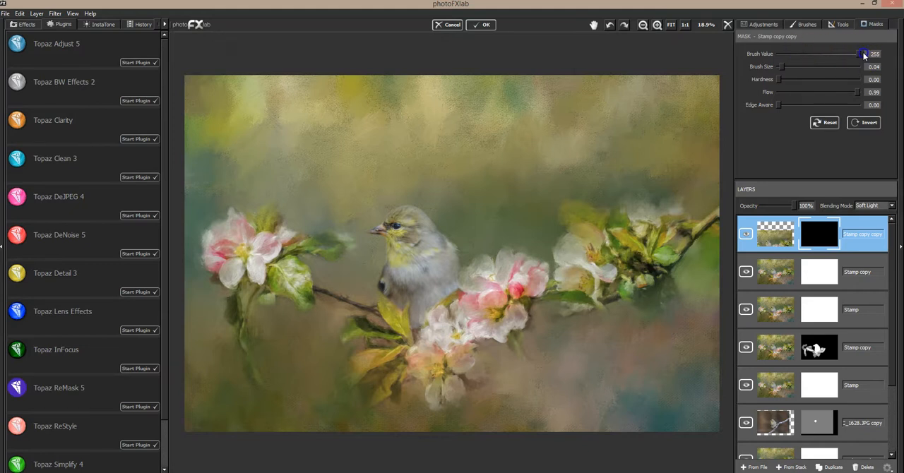
pyautogui.click(658, 26)
pyautogui.click(657, 26)
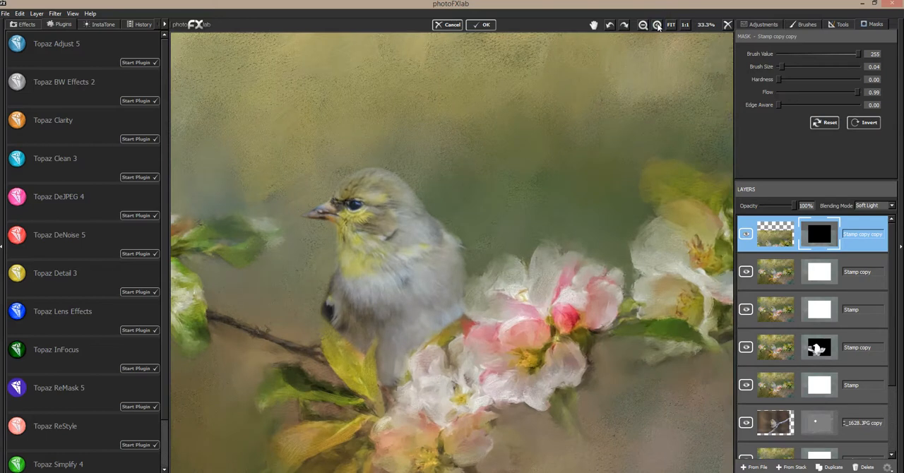
pyautogui.click(658, 26)
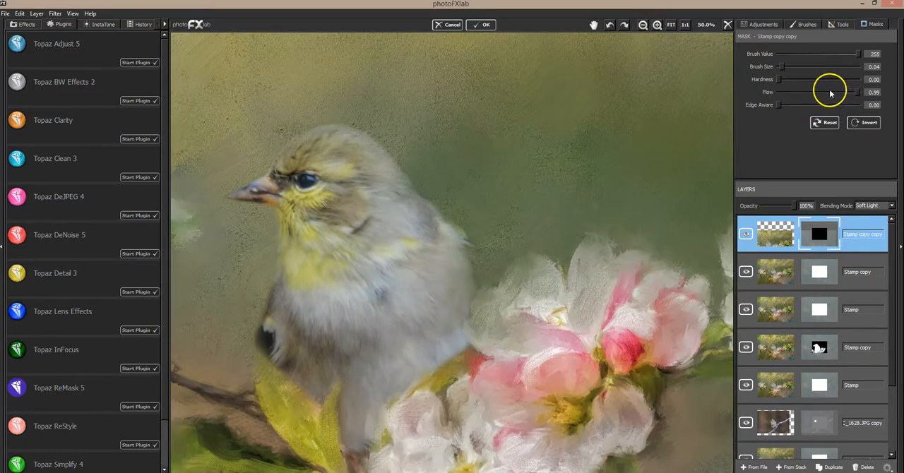
pyautogui.click(861, 94)
pyautogui.moveTo(779, 65); pyautogui.dragTo(782, 67)
# Paint the texture onto the bird's head, beak, chest and body, enlarging the brush to 0.18, and lower the layer opacity to 65%.
pyautogui.moveTo(296, 139)
pyautogui.mouseDown()
pyautogui.moveTo(288, 162)
pyautogui.moveTo(344, 137)
pyautogui.mouseUp()
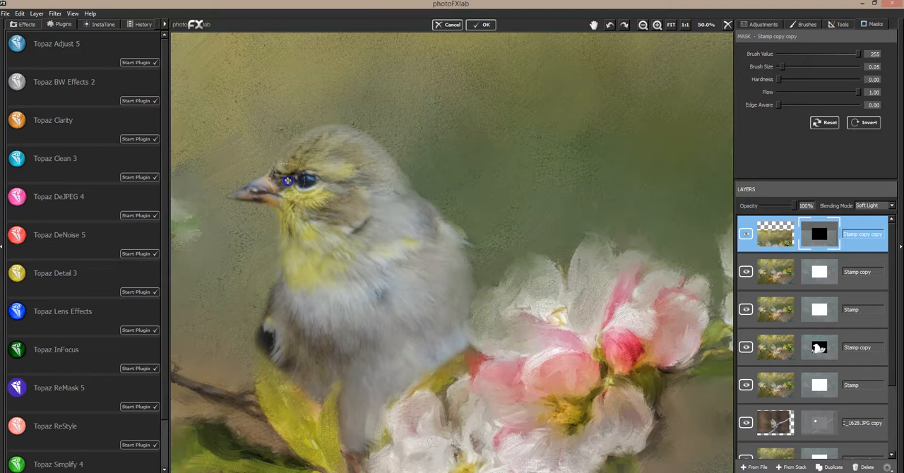
pyautogui.moveTo(257, 189); pyautogui.dragTo(300, 193)
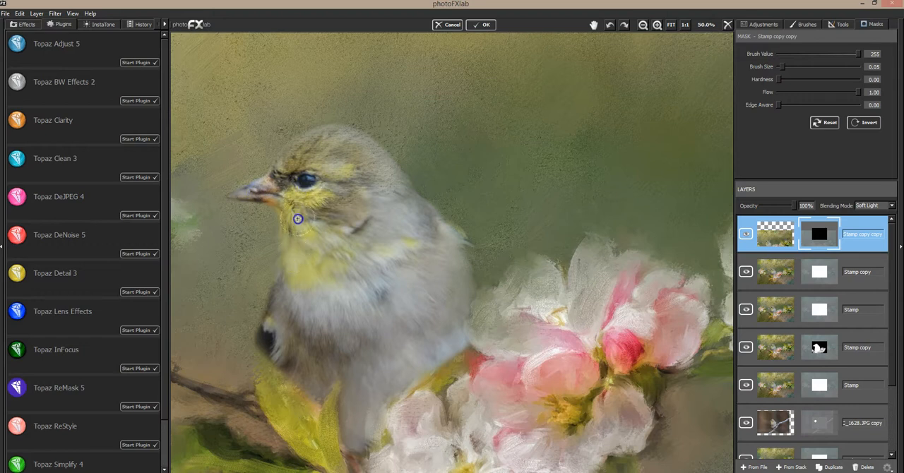
pyautogui.moveTo(311, 262); pyautogui.dragTo(339, 238)
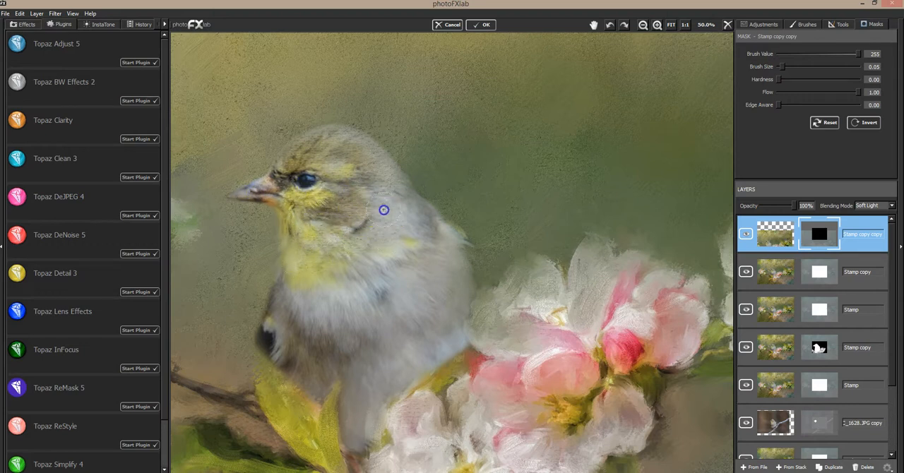
pyautogui.moveTo(462, 308)
pyautogui.mouseDown()
pyautogui.moveTo(425, 281)
pyautogui.moveTo(424, 292)
pyautogui.moveTo(376, 303)
pyautogui.mouseUp()
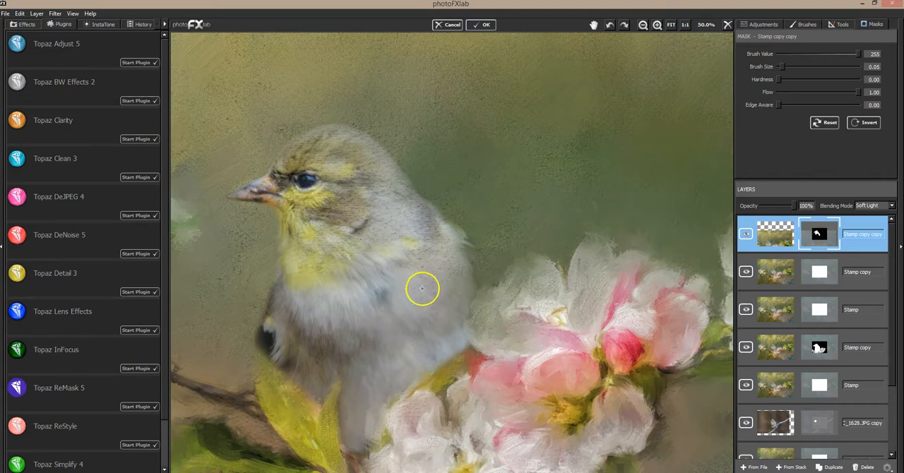
pyautogui.moveTo(790, 77); pyautogui.dragTo(792, 67)
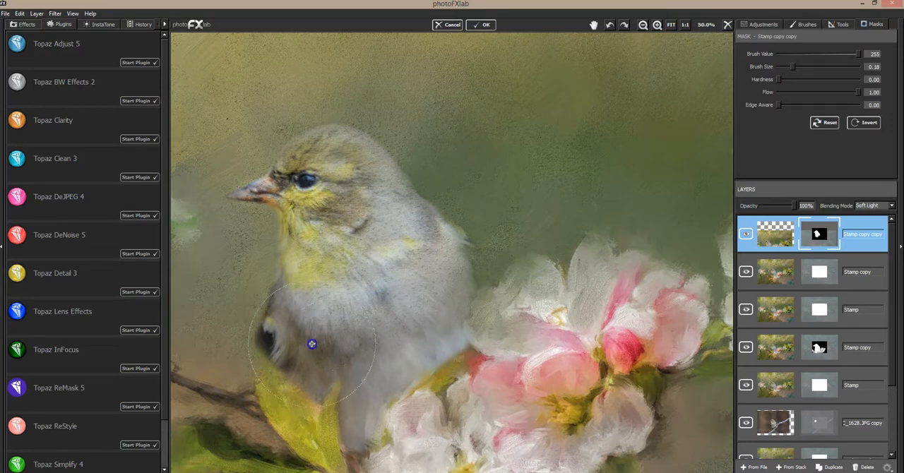
pyautogui.moveTo(437, 282)
pyautogui.mouseDown()
pyautogui.moveTo(572, 197)
pyautogui.moveTo(570, 160)
pyautogui.moveTo(613, 120)
pyautogui.moveTo(563, 137)
pyautogui.moveTo(581, 134)
pyautogui.moveTo(595, 155)
pyautogui.mouseUp()
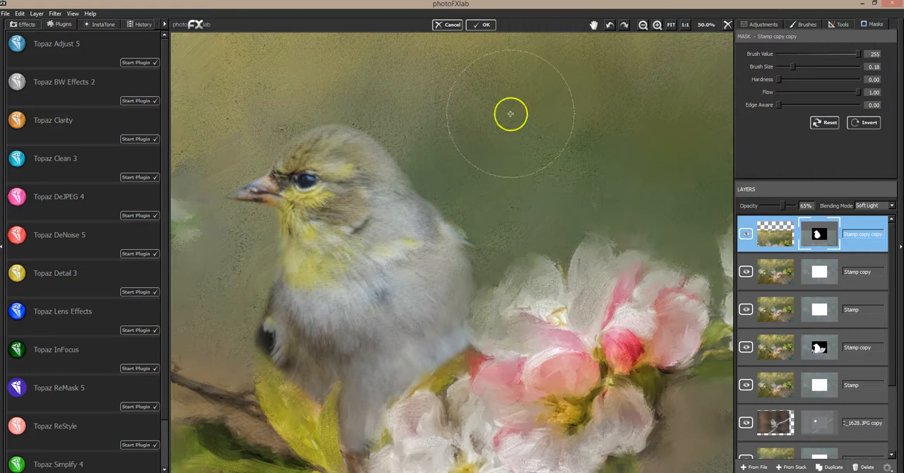
# Mask the texture off the bird's eye, beak and edges using a small brush with value 0.
pyautogui.click(777, 55)
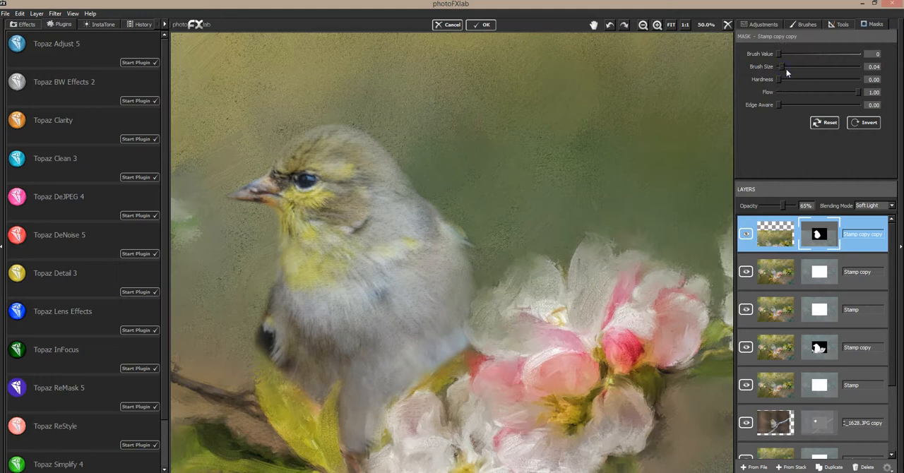
pyautogui.click(780, 68)
pyautogui.click(304, 181)
pyautogui.click(252, 188)
pyautogui.click(255, 196)
pyautogui.click(423, 176)
pyautogui.moveTo(314, 268)
pyautogui.mouseDown()
pyautogui.moveTo(303, 238)
pyautogui.moveTo(292, 264)
pyautogui.moveTo(301, 248)
pyautogui.moveTo(412, 256)
pyautogui.moveTo(326, 241)
pyautogui.mouseUp()
# Soften the texture over the bird's chest, body and head with brush size 0.21 and flow 0.11, and compare without the layer.
pyautogui.moveTo(797, 97)
pyautogui.mouseDown()
pyautogui.moveTo(788, 92)
pyautogui.moveTo(794, 67)
pyautogui.mouseUp()
pyautogui.click(346, 278)
pyautogui.click(365, 255)
pyautogui.click(408, 296)
pyautogui.moveTo(416, 287); pyautogui.dragTo(418, 285)
pyautogui.moveTo(367, 187); pyautogui.dragTo(375, 166)
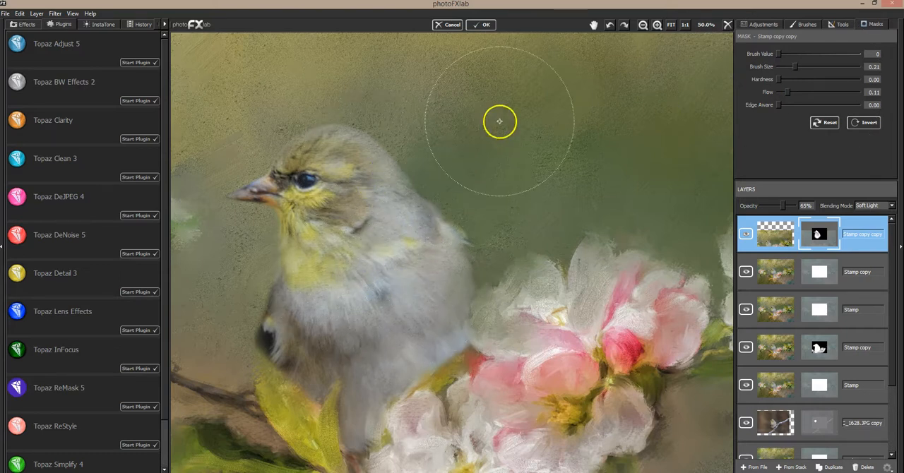
pyautogui.click(744, 235)
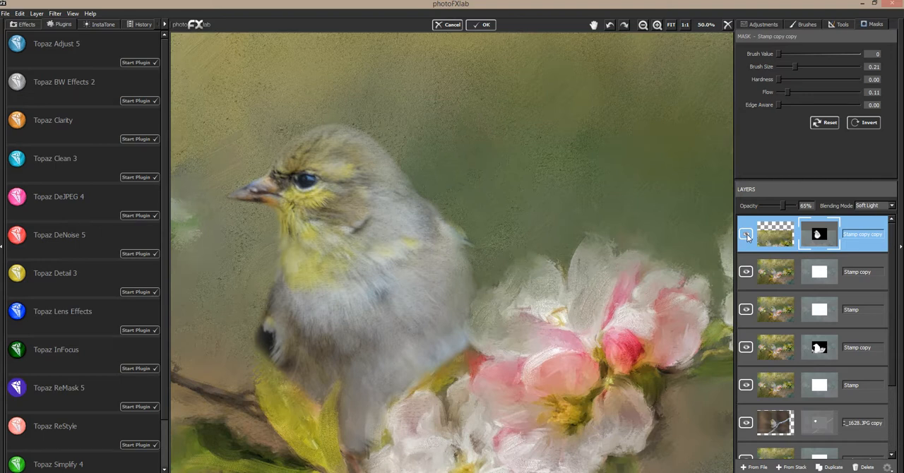
pyautogui.click(668, 27)
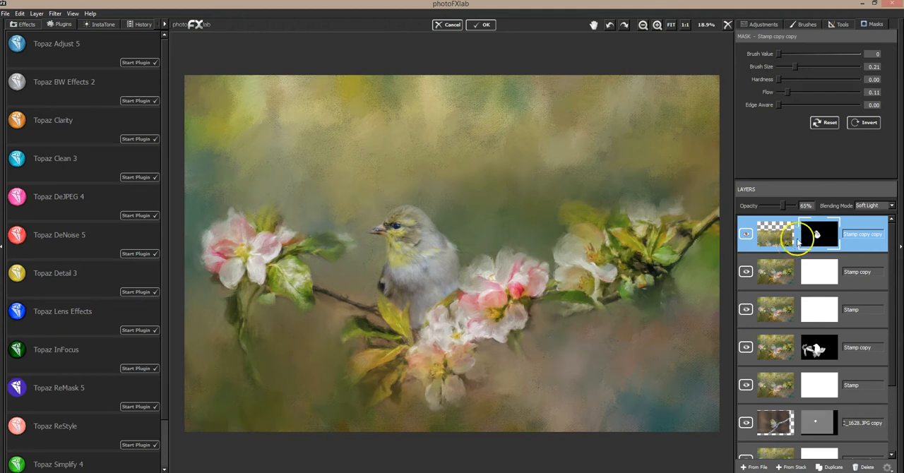
# Set the mask brush value to 255 and add a merged layer from the stack above all other layers.
pyautogui.click(764, 25)
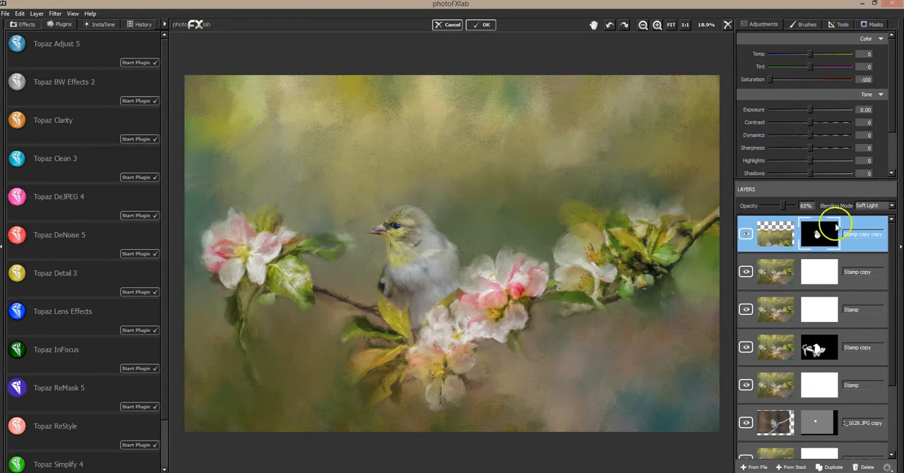
pyautogui.click(873, 24)
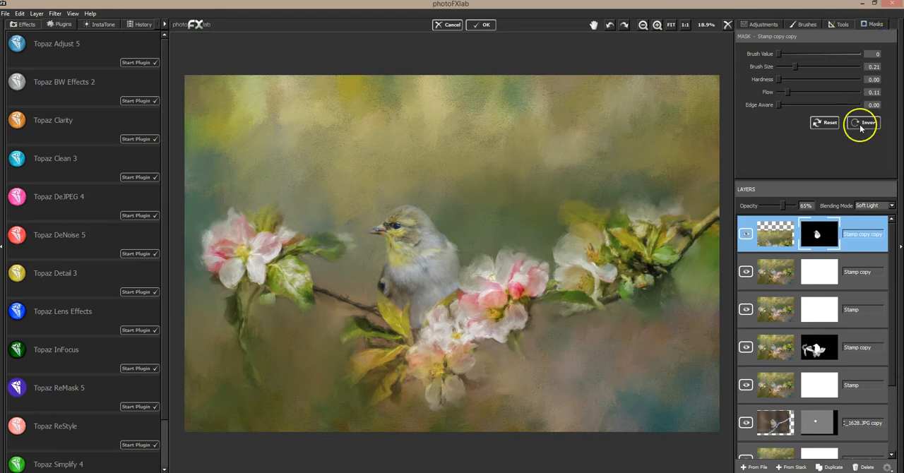
pyautogui.click(857, 55)
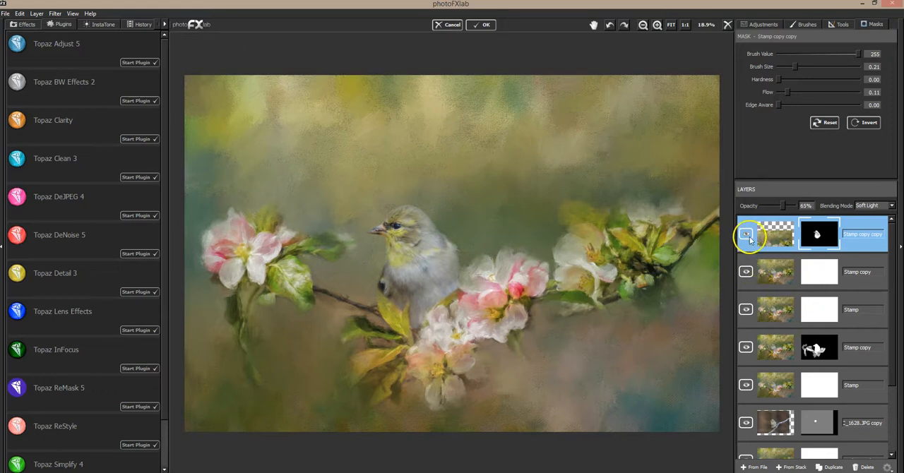
pyautogui.click(794, 466)
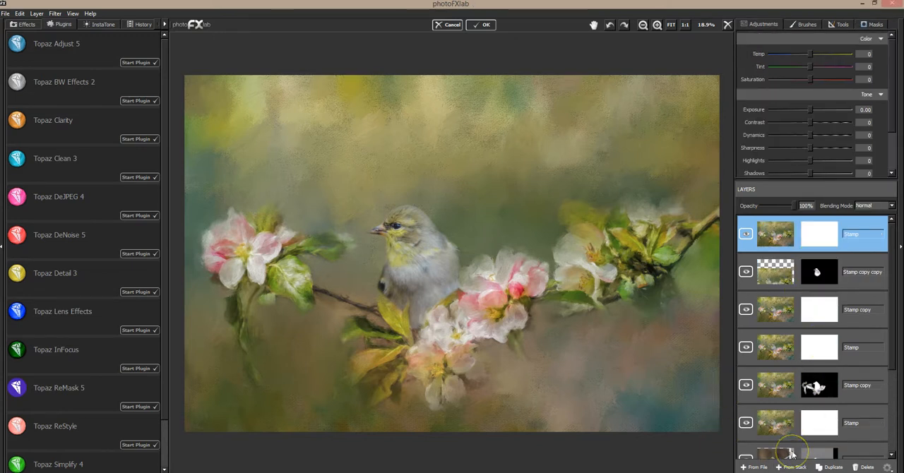
# Move the Background layer and the bird photo copy above the other layers, bird uppermost, and check the bird by hiding and showing it.
pyautogui.moveTo(791, 454); pyautogui.dragTo(818, 243)
pyautogui.moveTo(890, 283); pyautogui.dragTo(884, 391)
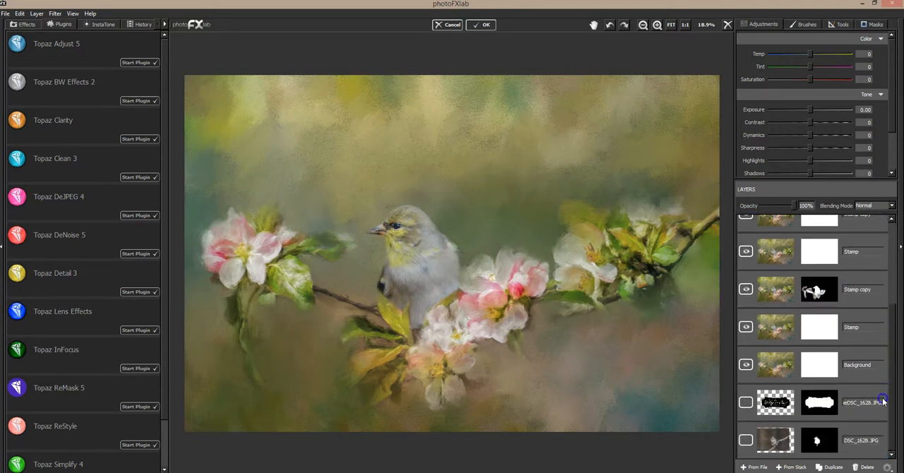
pyautogui.moveTo(793, 361); pyautogui.dragTo(804, 232)
pyautogui.moveTo(884, 326); pyautogui.dragTo(900, 260)
pyautogui.moveTo(800, 278); pyautogui.dragTo(784, 233)
pyautogui.click(745, 236)
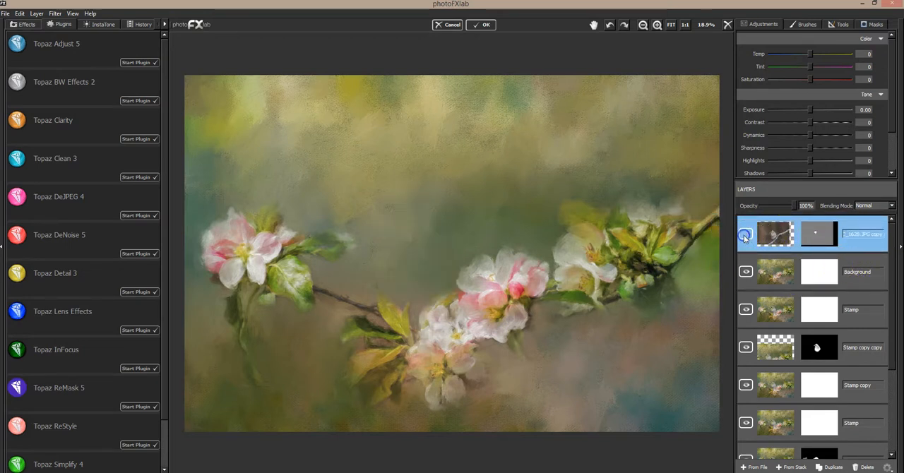
pyautogui.click(744, 235)
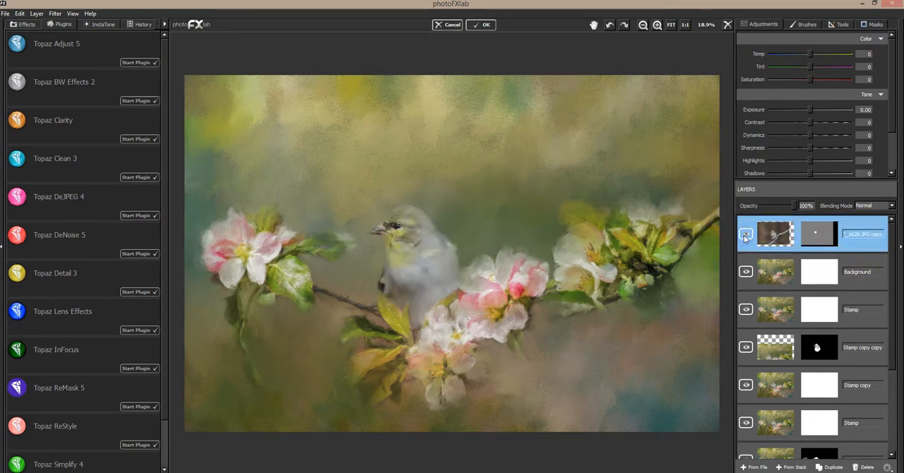
pyautogui.click(744, 235)
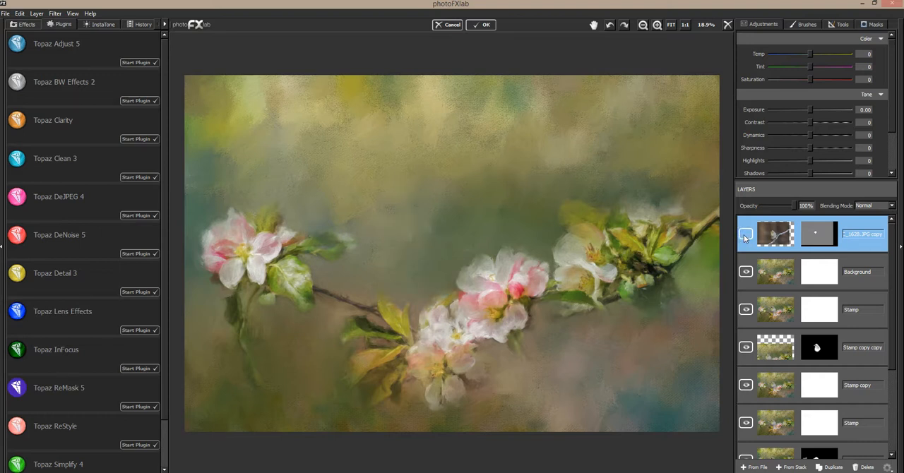
pyautogui.click(744, 235)
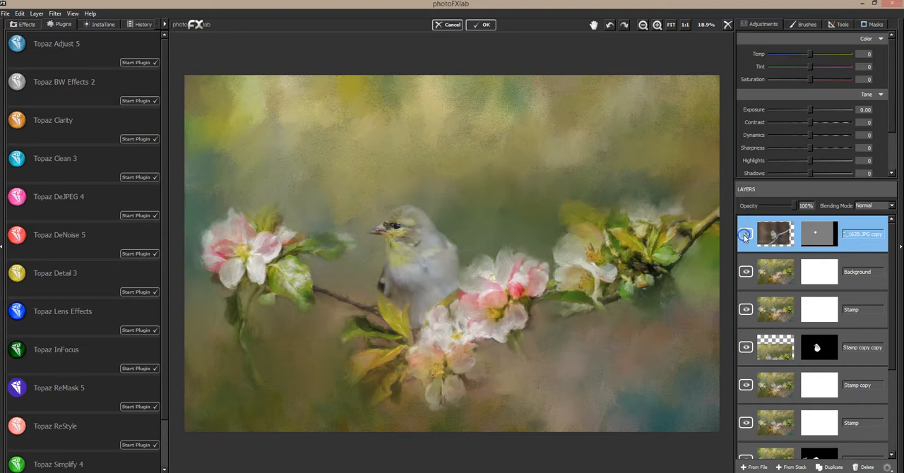
# Add the image DT-WILDLIFE MASTERPIECES FLORAL 1 (25).jpg as a layer between the bird photo copy and the Background layer.
pyautogui.click(850, 267)
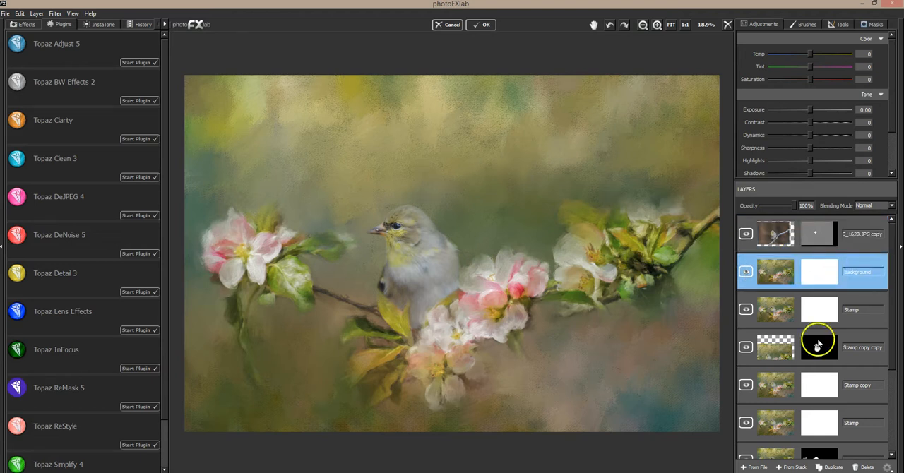
pyautogui.click(763, 468)
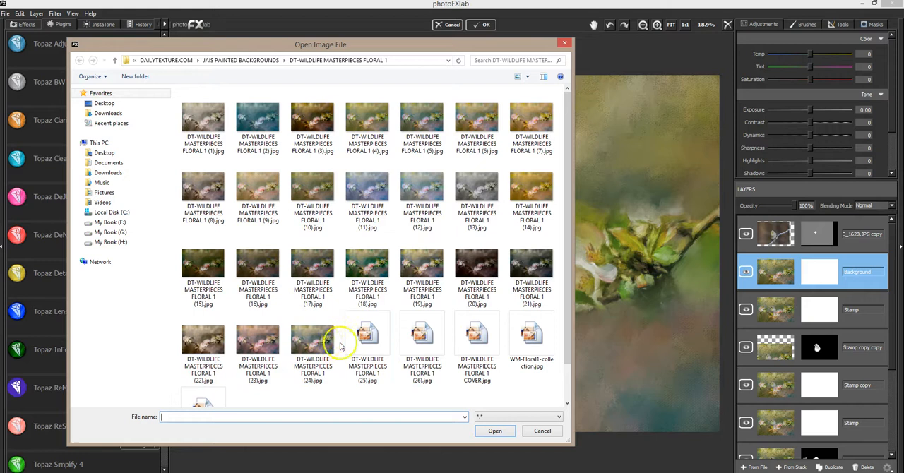
pyautogui.click(381, 342)
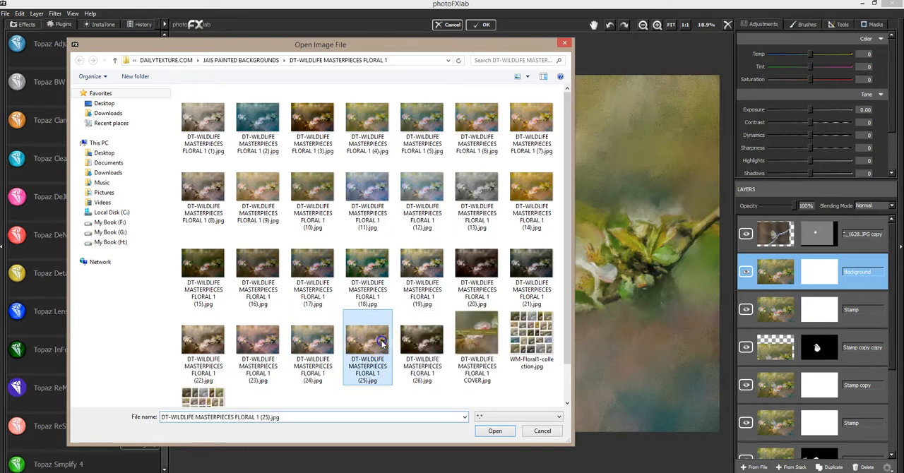
pyautogui.click(508, 432)
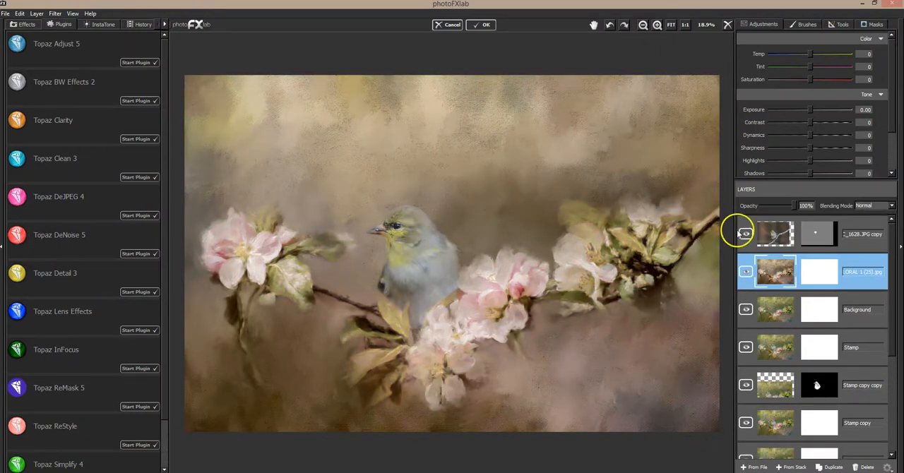
# Compare the painting with and without the FLORAL 1 (25).jpg layer, and delete that layer.
pyautogui.click(747, 272)
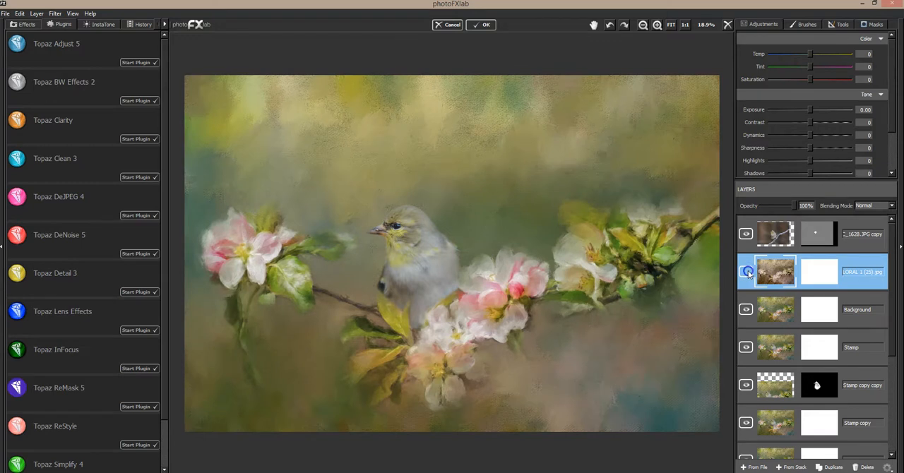
pyautogui.click(747, 271)
pyautogui.click(747, 272)
pyautogui.click(865, 466)
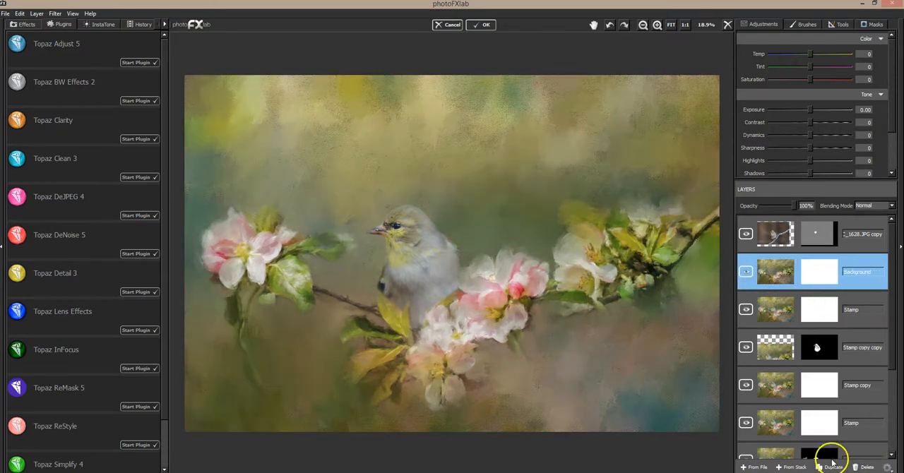
# Try DT-WILDLIFE MASTERPIECES FLORAL 1 (5).jpg as a layer between the bird photo copy and the Background layer, and delete it again.
pyautogui.click(766, 467)
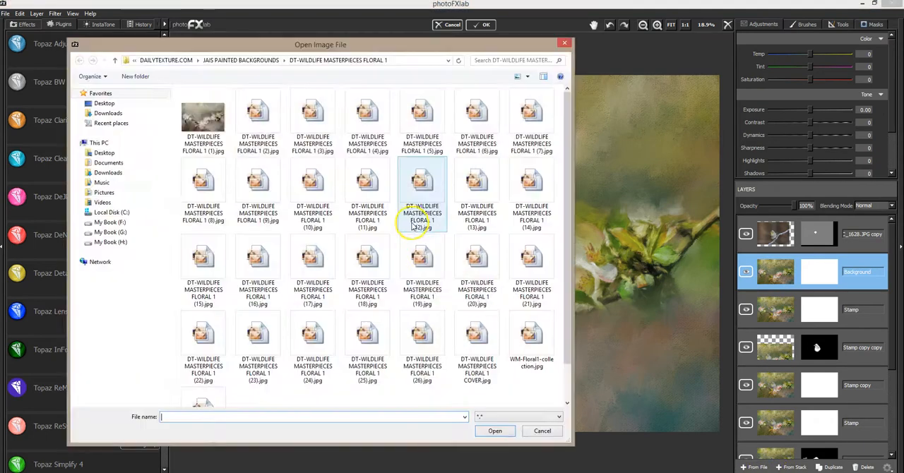
pyautogui.doubleClick(421, 120)
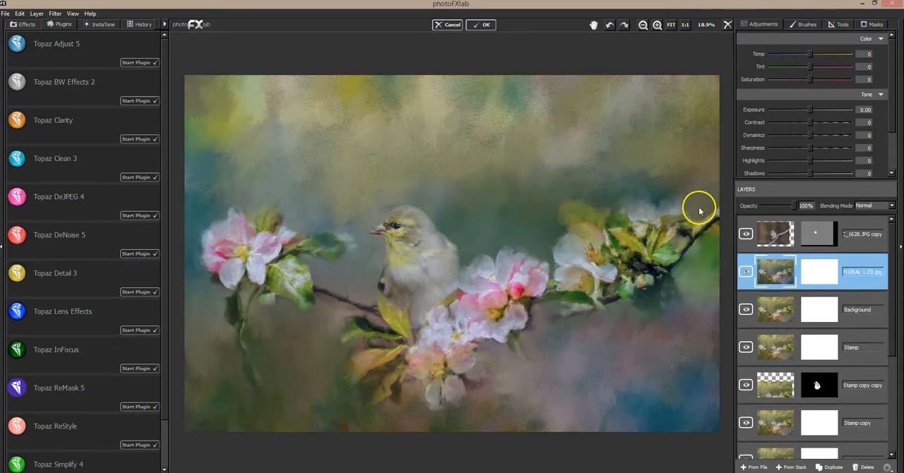
pyautogui.click(867, 467)
# Add DT-WILDLIFE MASTERPIECES FLORAL 1 (10).jpg as a layer above the Background layer and compare the painting with and without it.
pyautogui.click(756, 467)
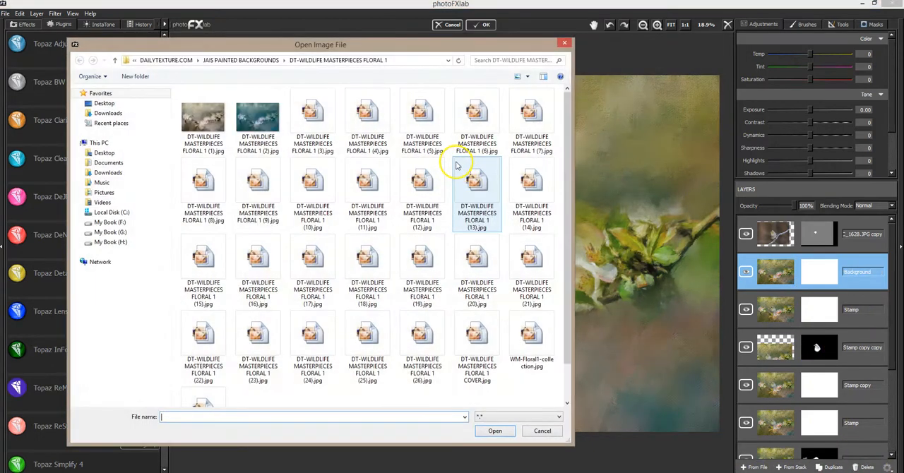
pyautogui.doubleClick(319, 192)
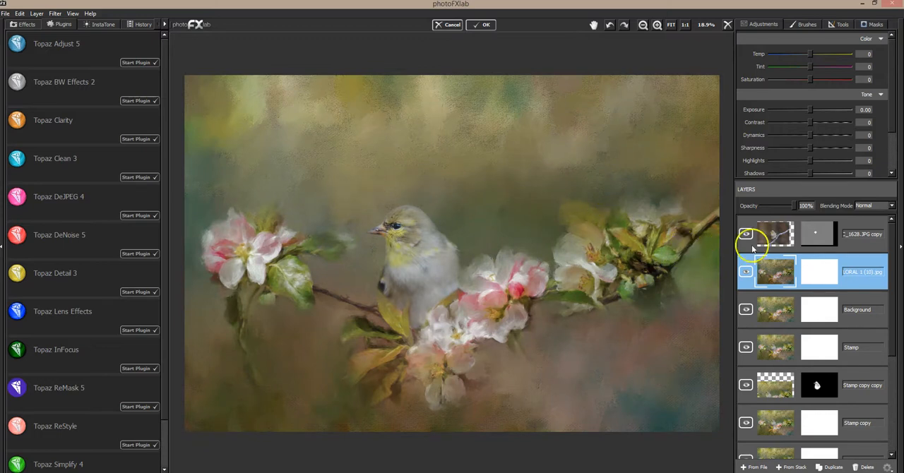
pyautogui.click(745, 273)
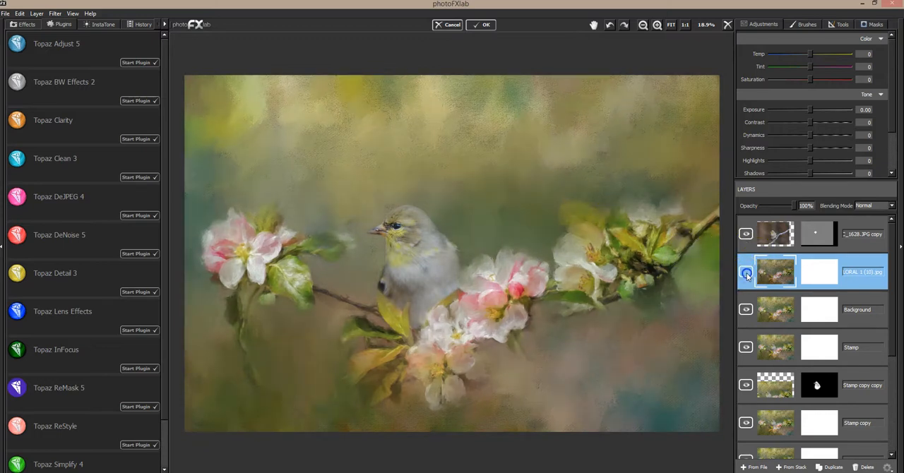
pyautogui.click(745, 273)
pyautogui.click(745, 273)
pyautogui.click(745, 274)
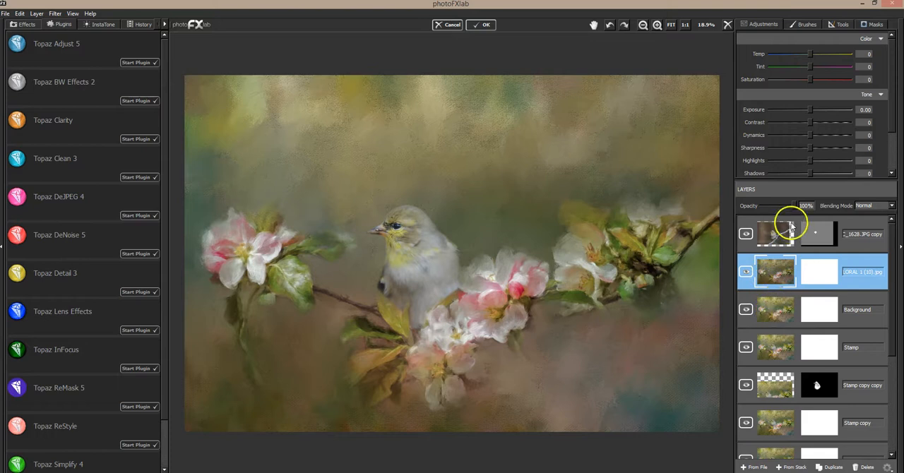
# Lower the FLORAL 1 (10).jpg layer's opacity to 61% and compare by hiding and showing the layer.
pyautogui.moveTo(794, 206); pyautogui.dragTo(766, 204)
pyautogui.moveTo(787, 203); pyautogui.dragTo(781, 204)
pyautogui.click(745, 272)
pyautogui.click(745, 272)
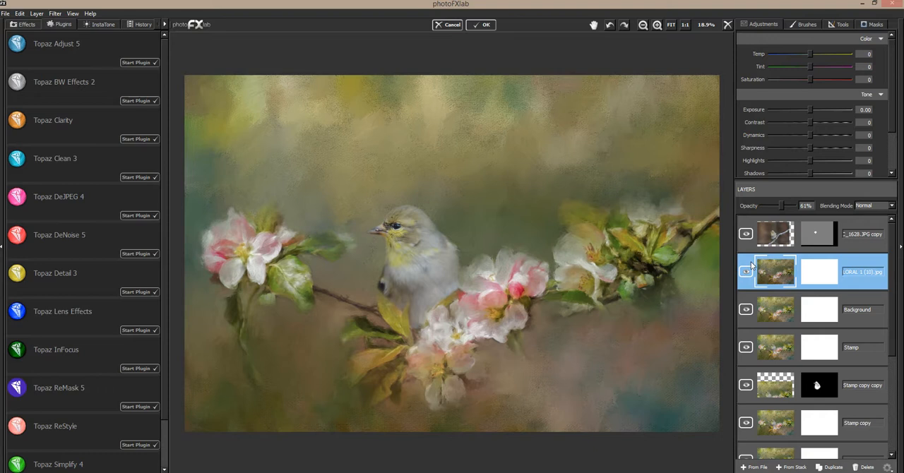
# Hide the bird photo copy, FLORAL 1 (10).jpg and Background layers, and inspect the bird up close and in the full image.
pyautogui.click(745, 233)
pyautogui.click(745, 272)
pyautogui.click(745, 309)
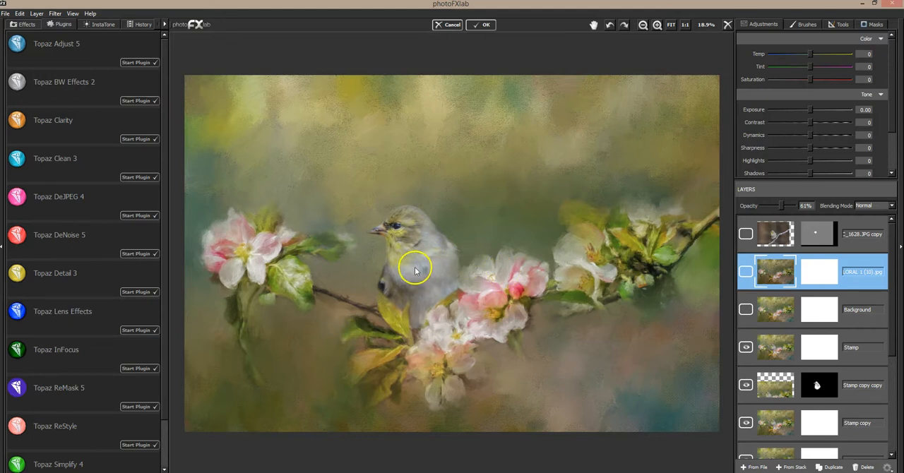
pyautogui.click(656, 26)
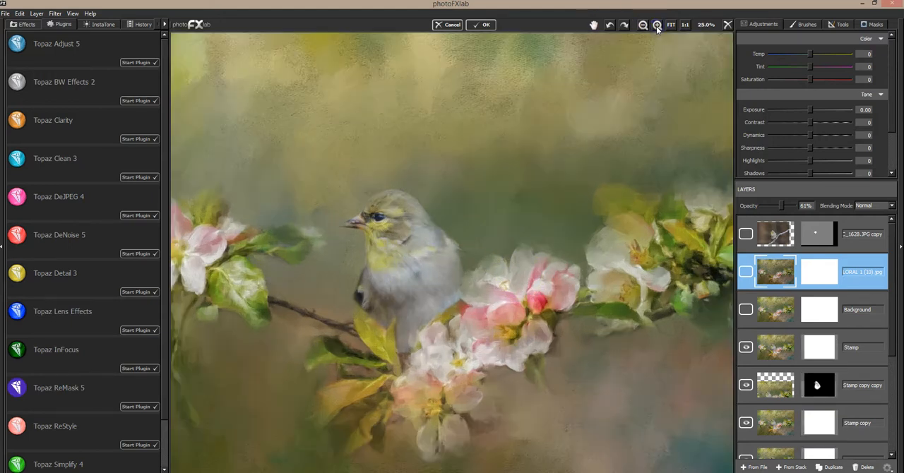
pyautogui.click(655, 27)
pyautogui.click(656, 26)
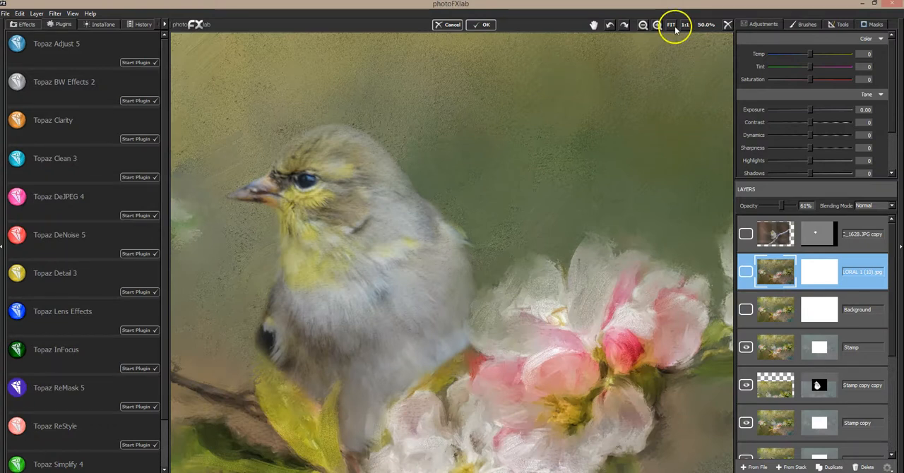
pyautogui.click(672, 25)
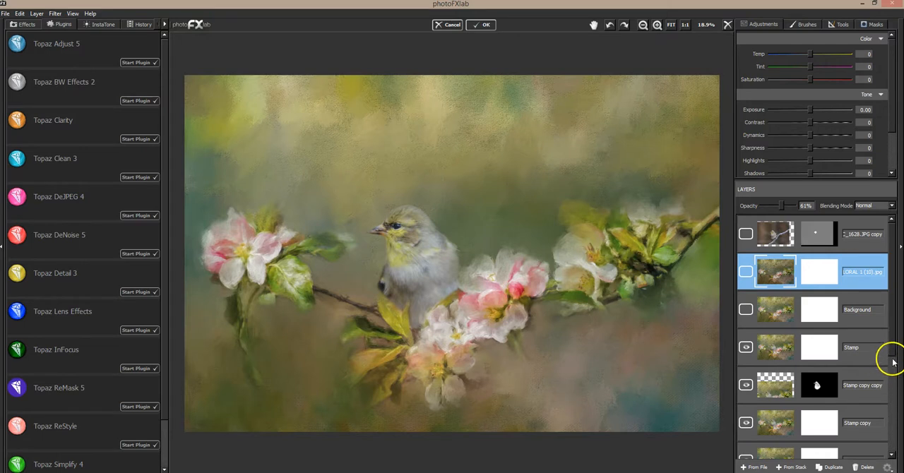
pyautogui.moveTo(891, 360); pyautogui.dragTo(897, 288)
pyautogui.click(864, 265)
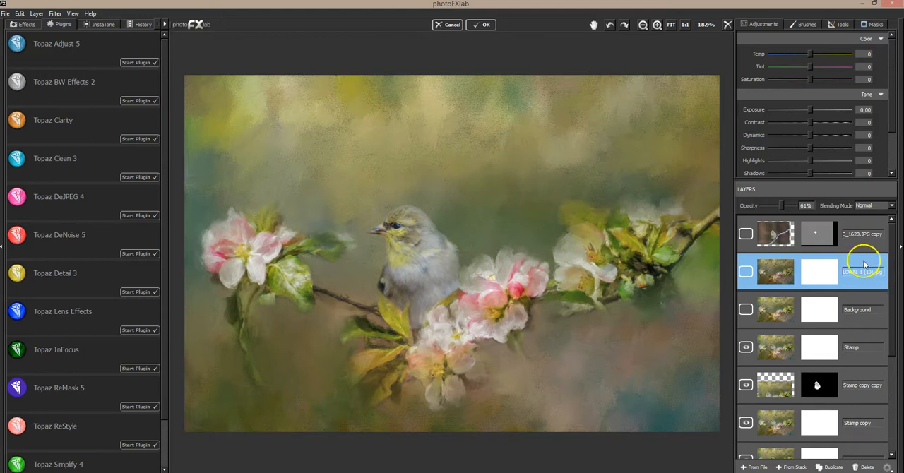